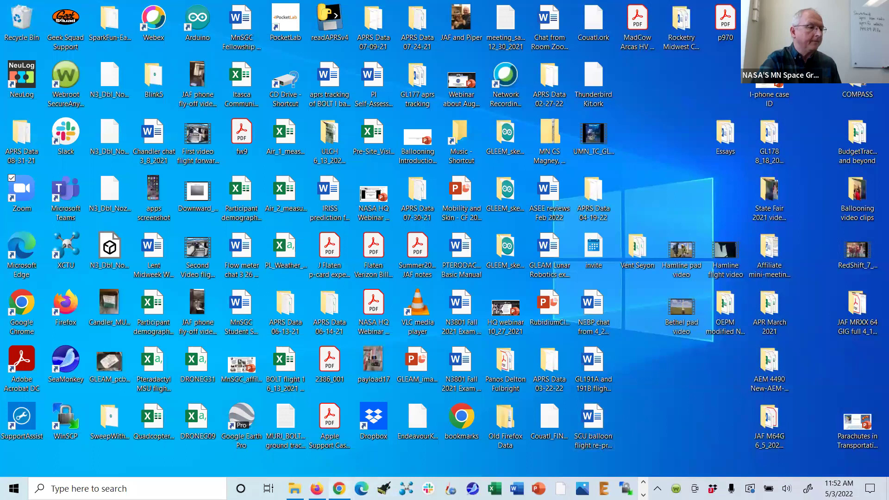
- Bring back the Chrome window, shrink it, shift it left, and load aprs.fi in a new tab
key("alt+Tab")
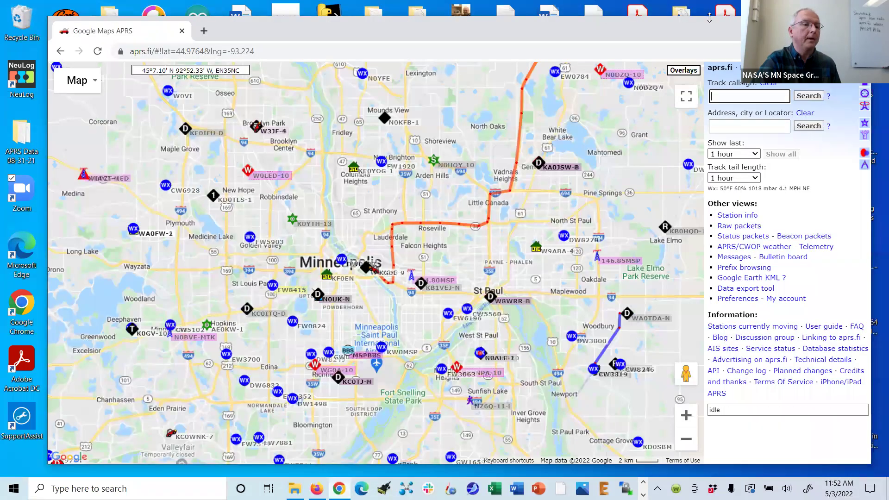
left_click_drag(709, 17, 710, 42)
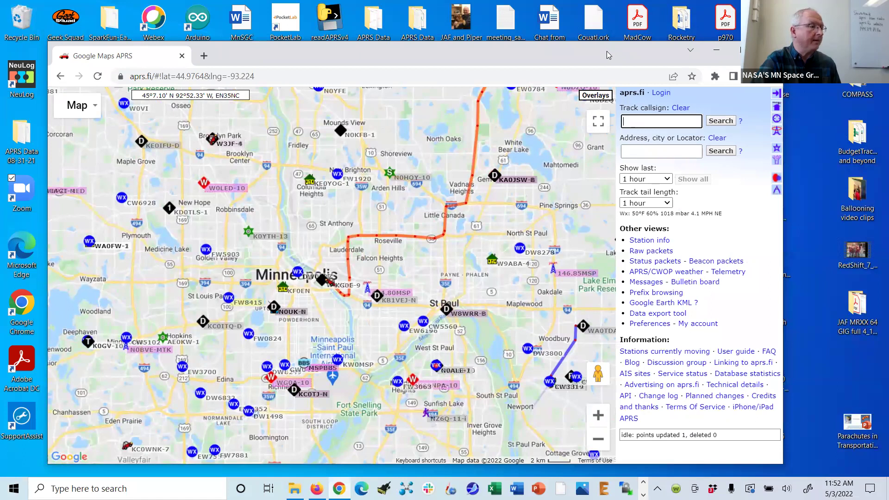
left_click_drag(606, 51, 567, 59)
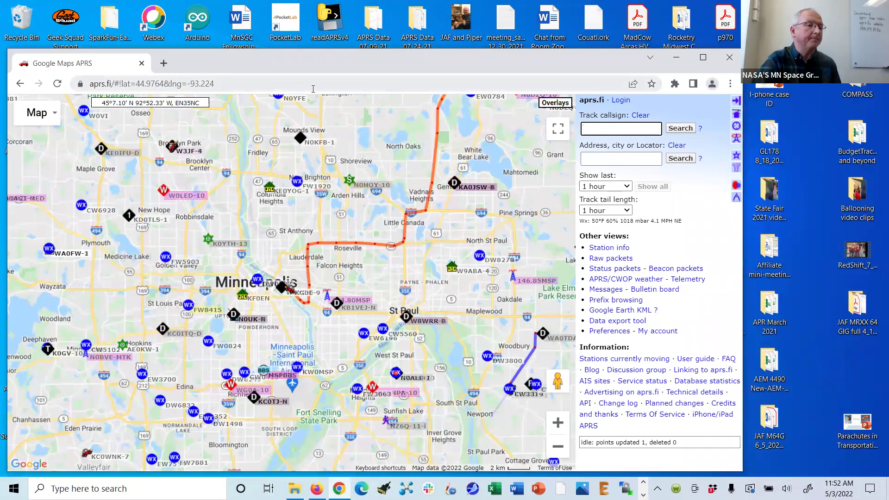
left_click(163, 63)
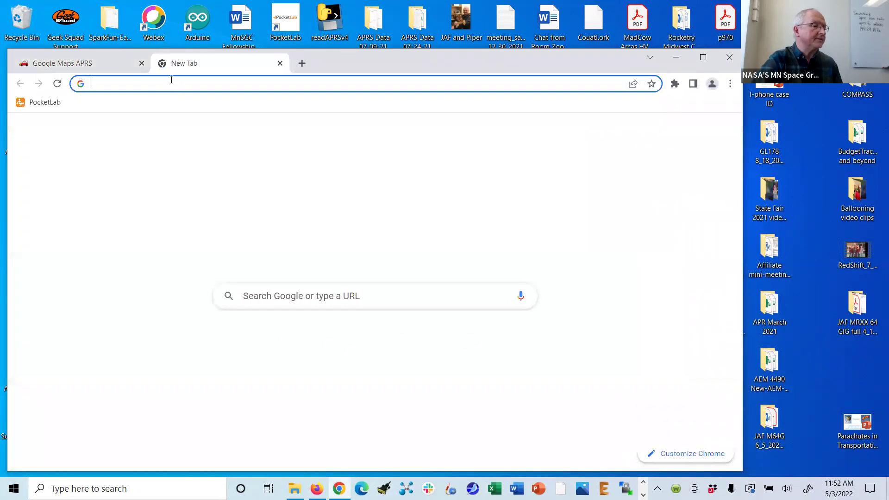
type("aprs.f")
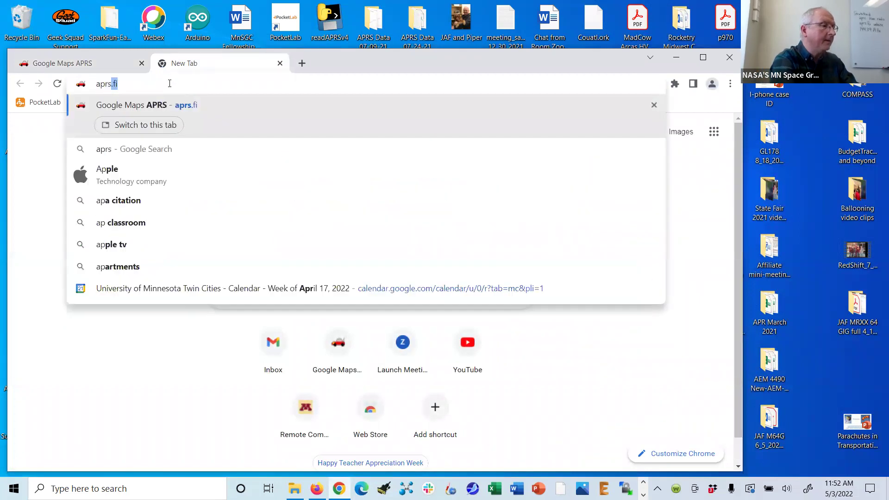
type("i")
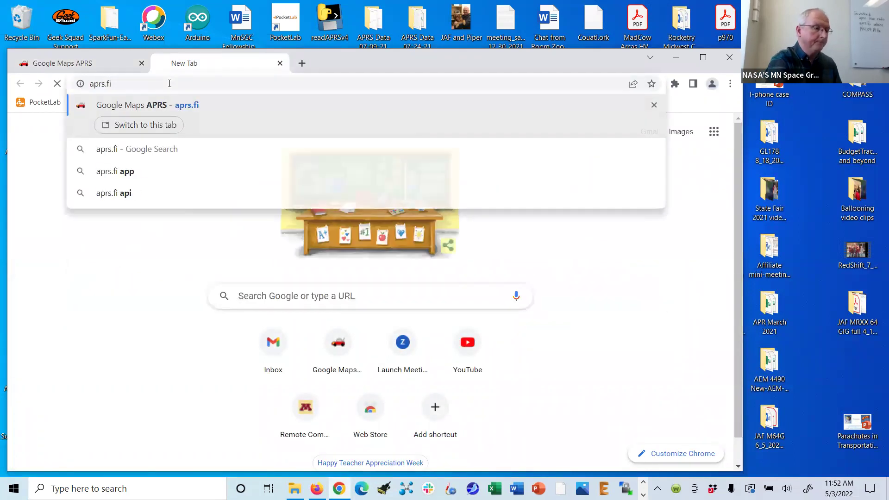
key("Return")
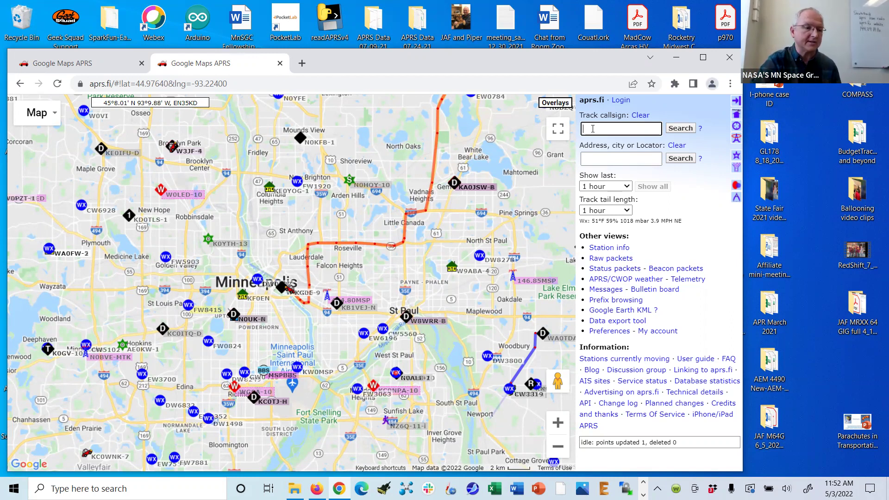
type("kd0awk-2")
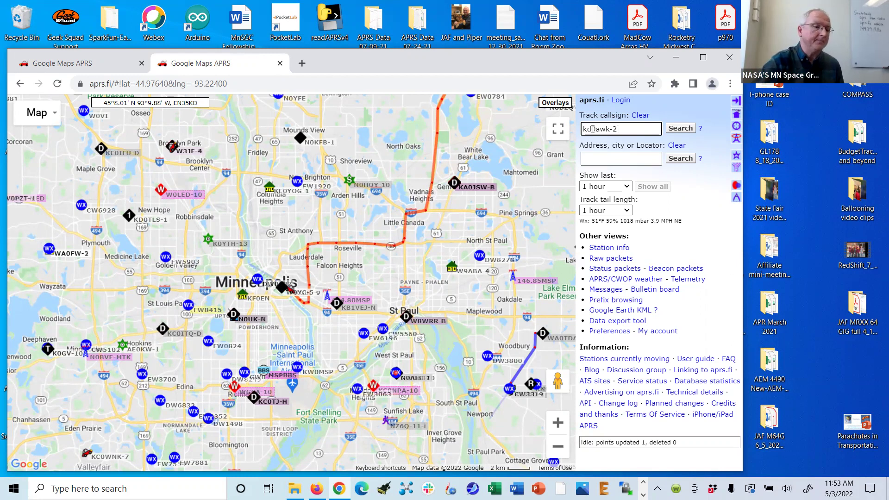
left_click(679, 129)
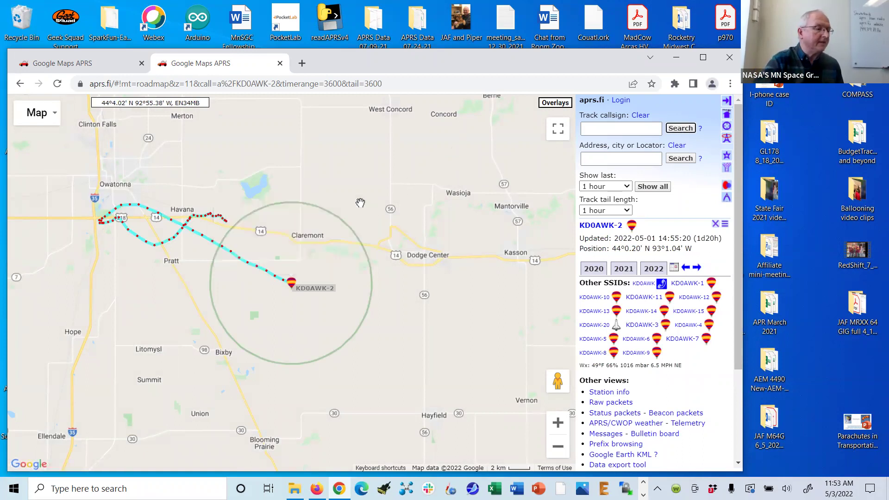
- Close the info popup, set Show last and Track tail length to 6 hours, and zoom out
left_click(362, 205)
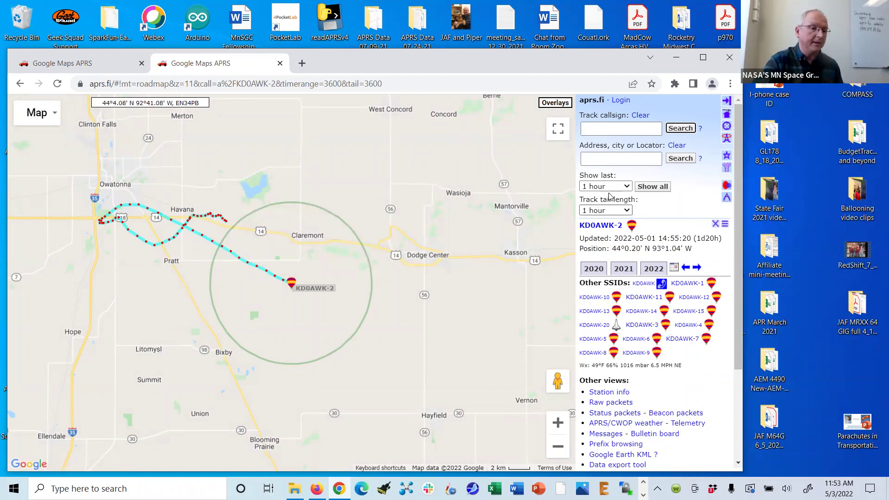
left_click(626, 187)
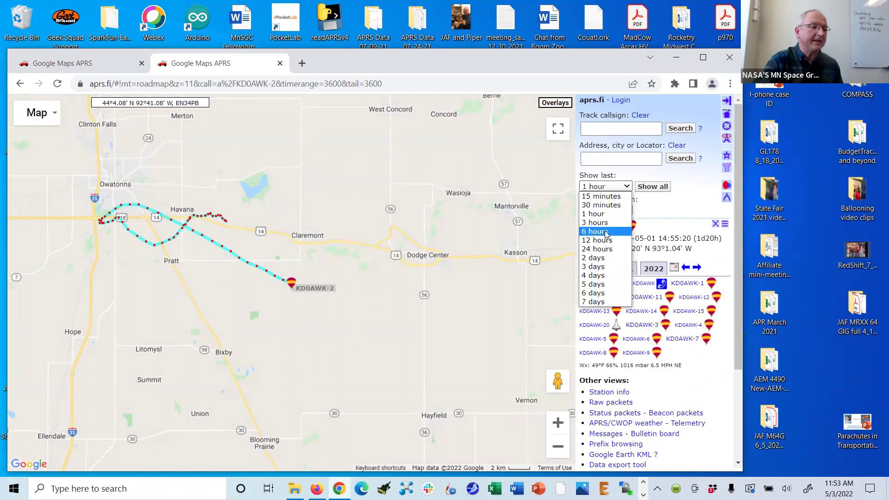
left_click(607, 231)
left_click(627, 212)
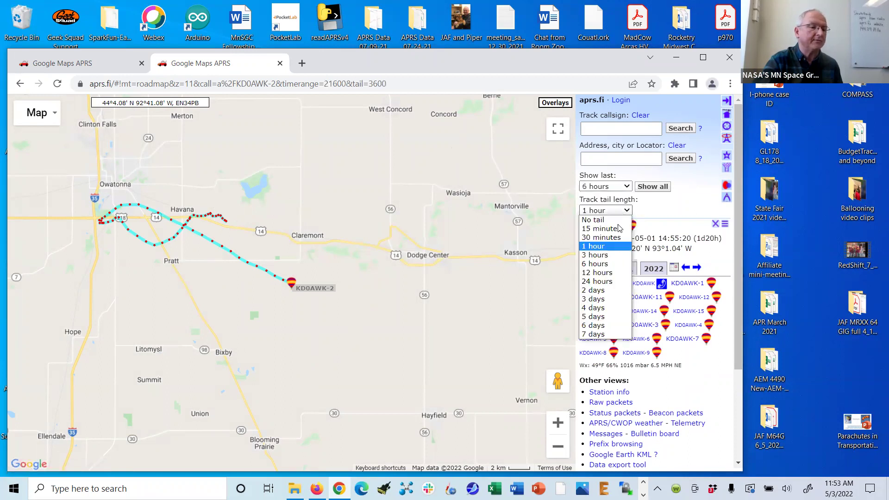
left_click(620, 264)
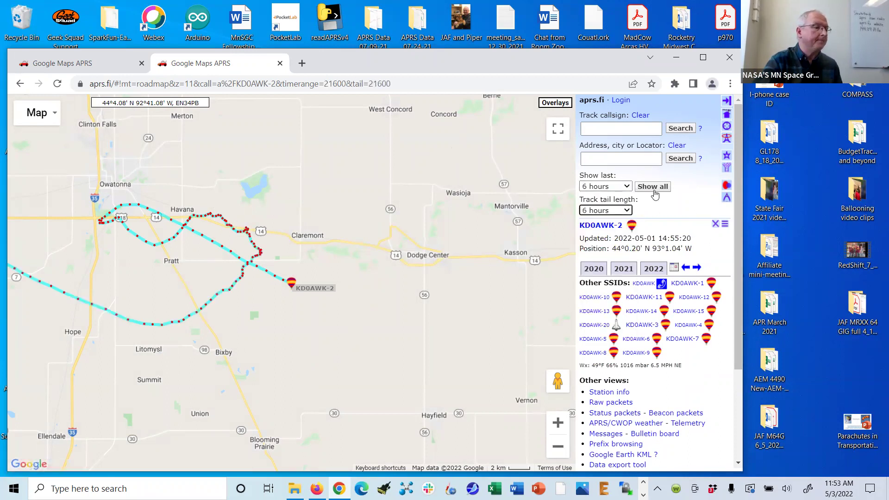
left_click(558, 448)
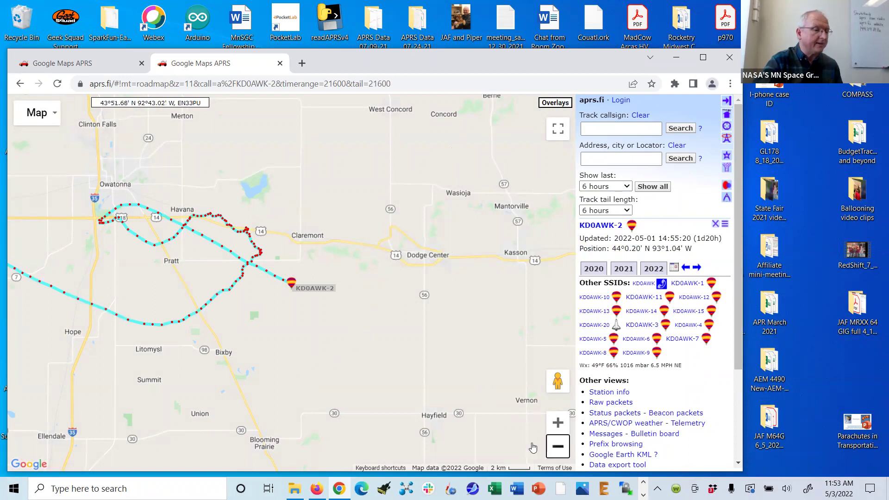
- Pan around the region from the full Waseca–Owatonna track north to Minneapolis and back
left_click_drag(299, 377, 353, 378)
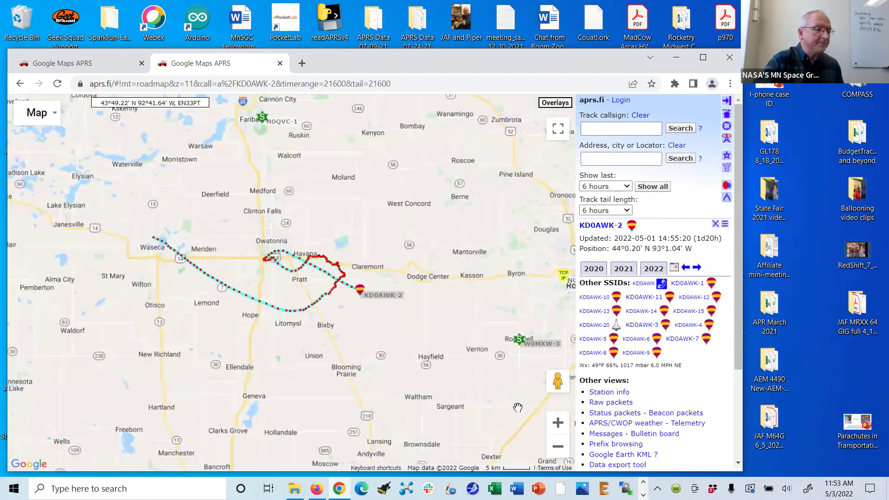
left_click(558, 423)
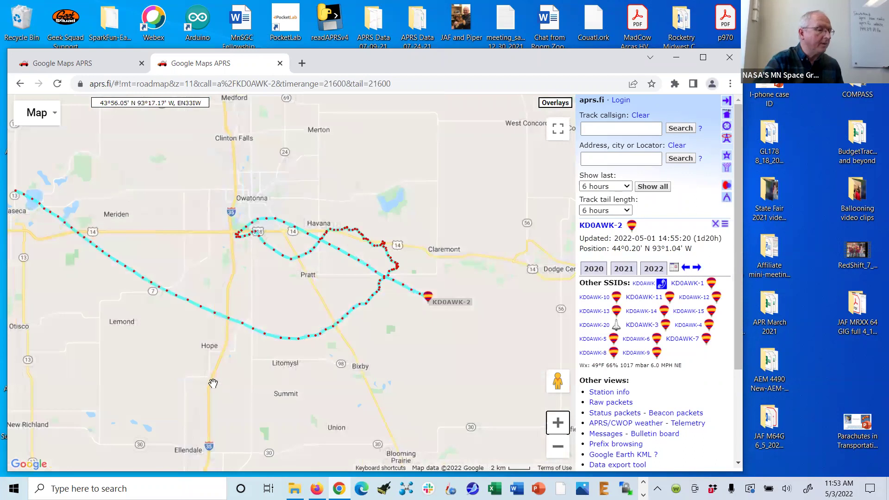
left_click_drag(213, 384, 313, 398)
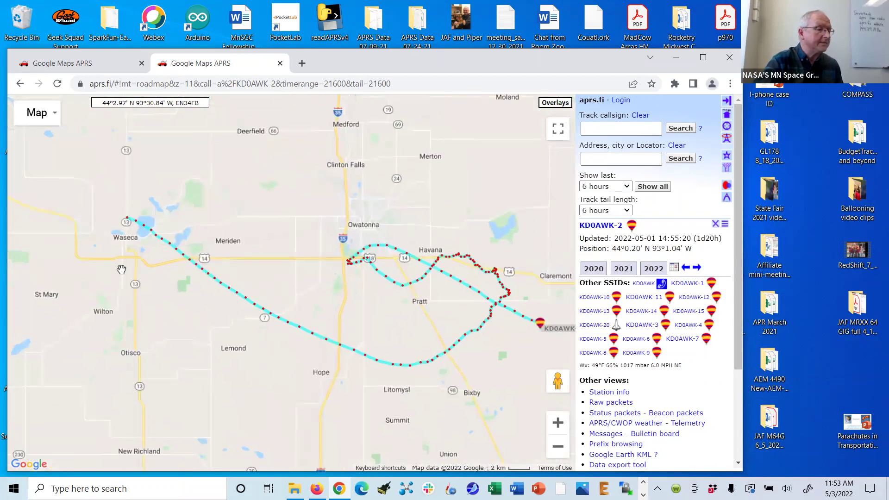
left_click_drag(533, 376, 512, 371)
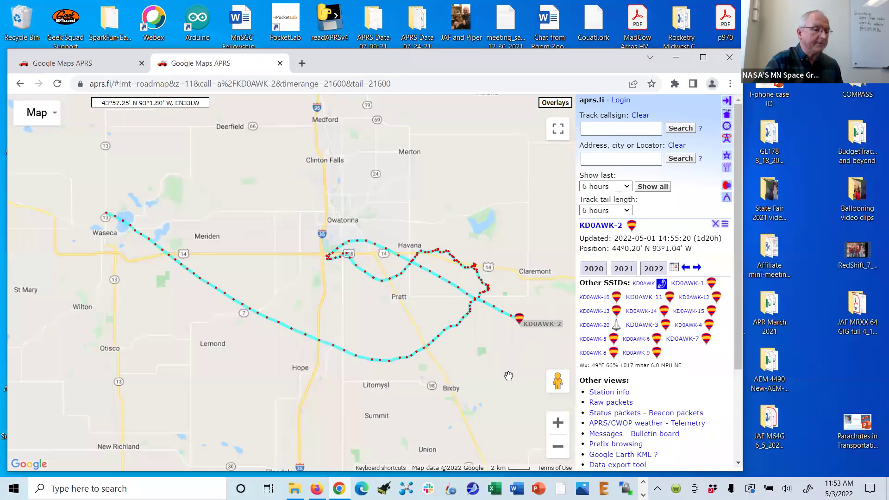
left_click(557, 446)
left_click_drag(452, 222, 433, 333)
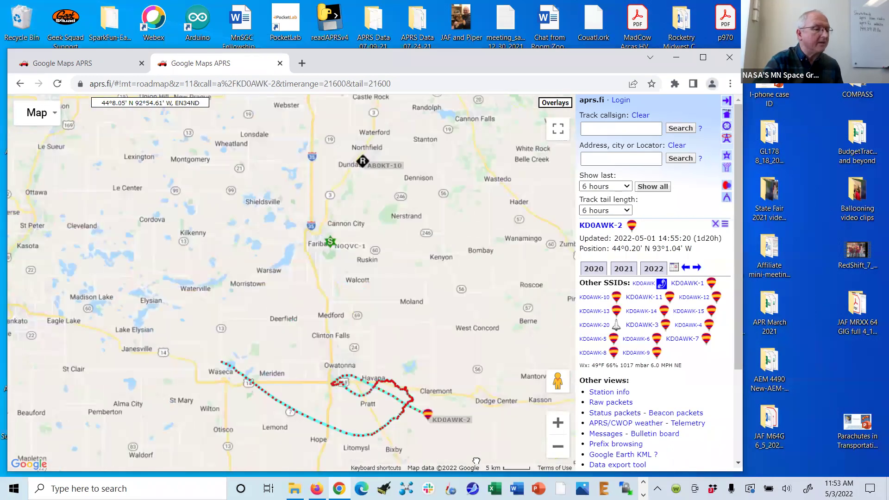
left_click_drag(426, 176, 433, 342)
left_click_drag(428, 213, 431, 315)
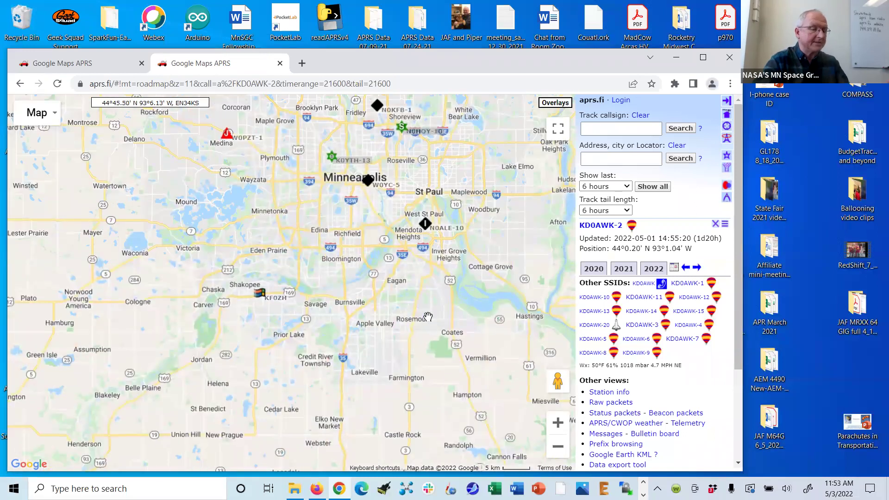
left_click_drag(458, 392, 423, 252)
left_click_drag(426, 347, 414, 211)
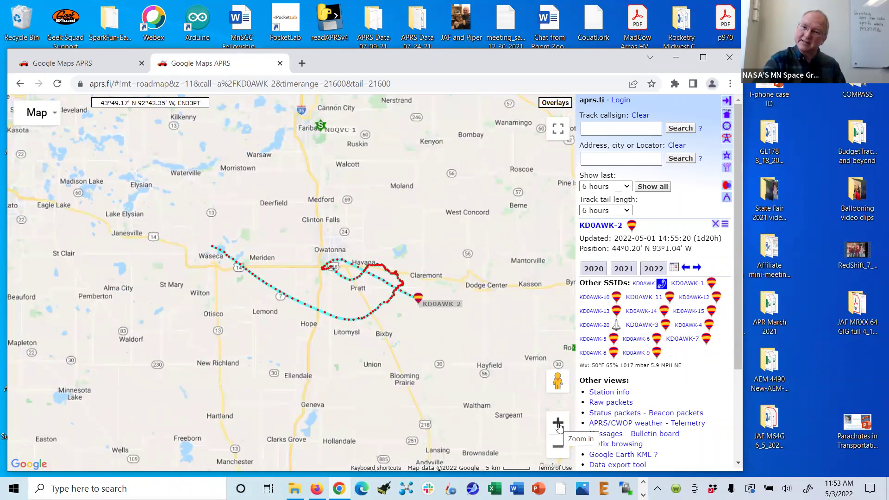
- Zoom in closely on Waseca at the track's western start near Clear Lake
left_click(559, 423)
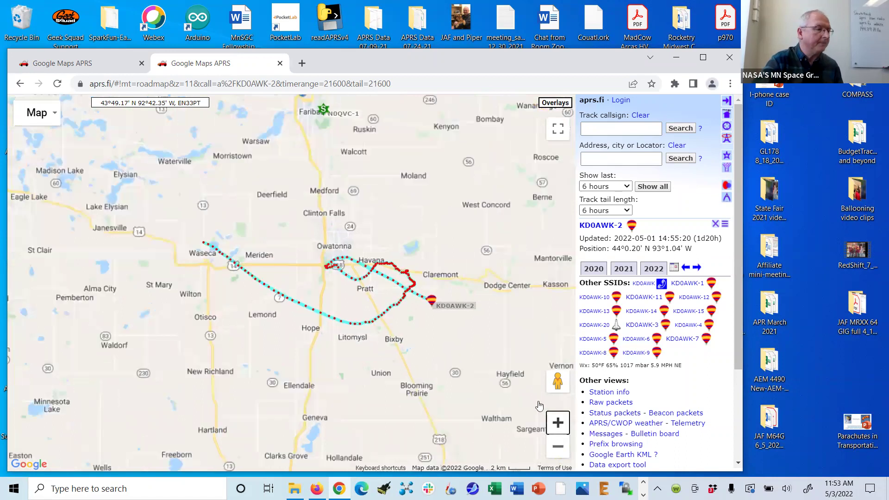
left_click_drag(415, 383, 550, 450)
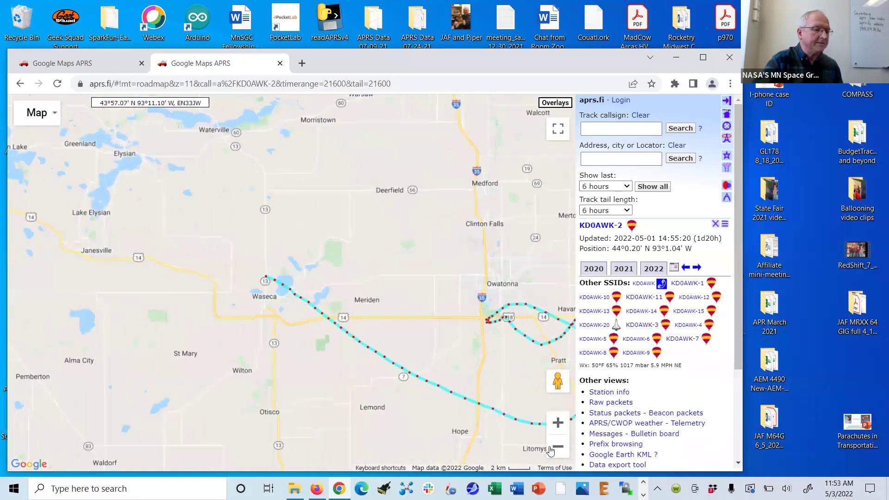
left_click(558, 422)
scroll(433, 250, "up", 1)
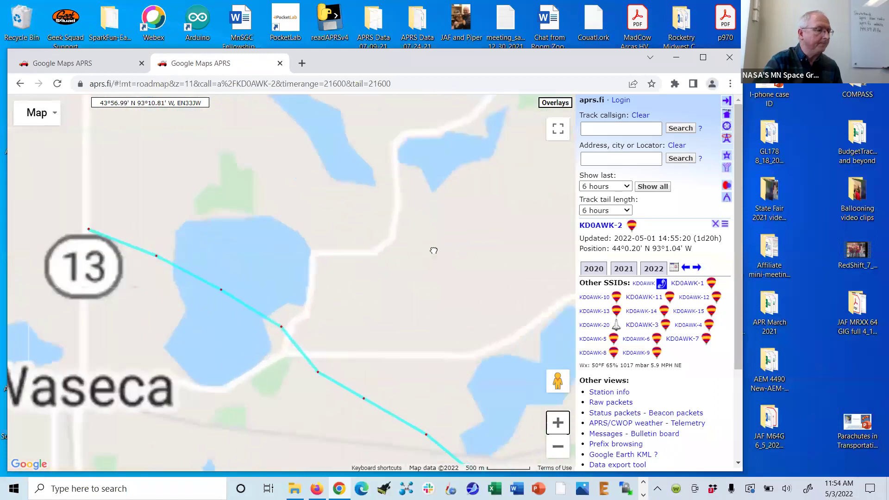
- Switch to satellite imagery, zoom in on Waseca, and open the 12:31:49 packet showing 1292 ft
left_click(31, 118)
left_click(37, 181)
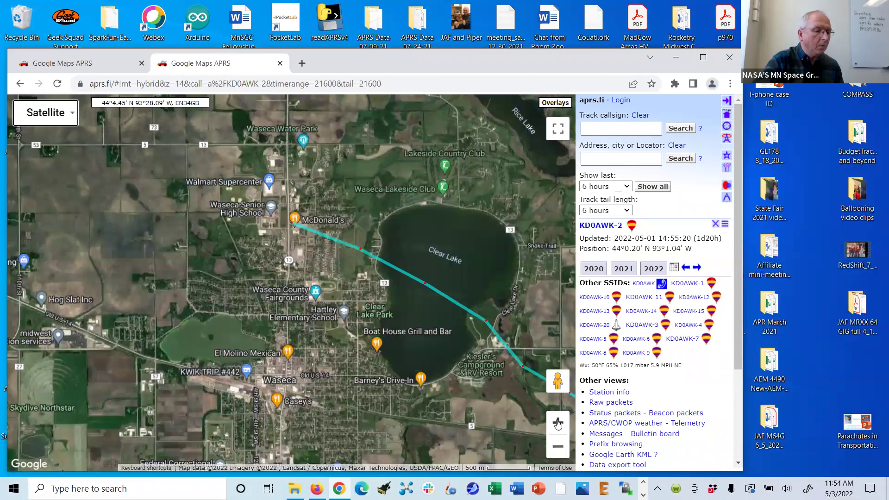
left_click(558, 422)
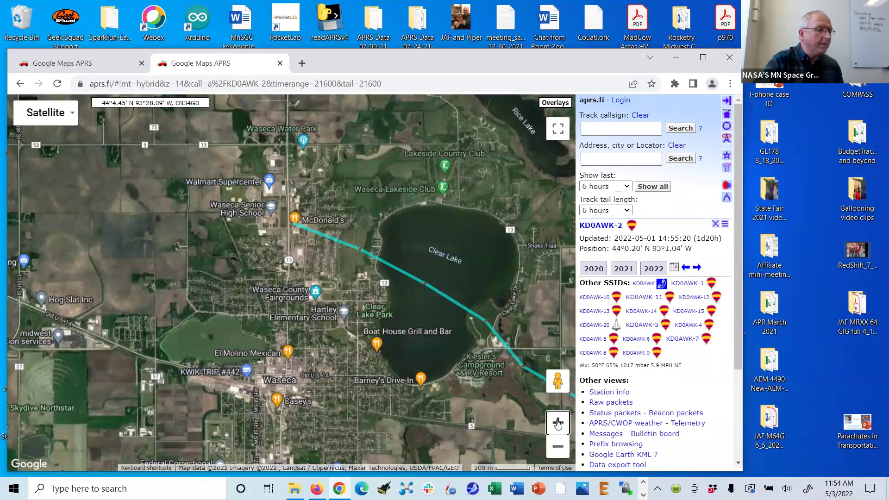
left_click(558, 422)
left_click(557, 422)
left_click_drag(189, 139, 189, 293)
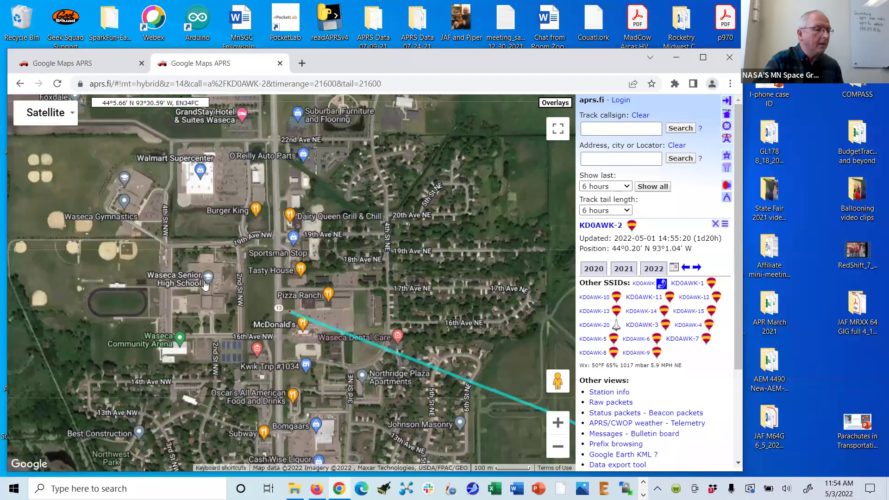
left_click(288, 312)
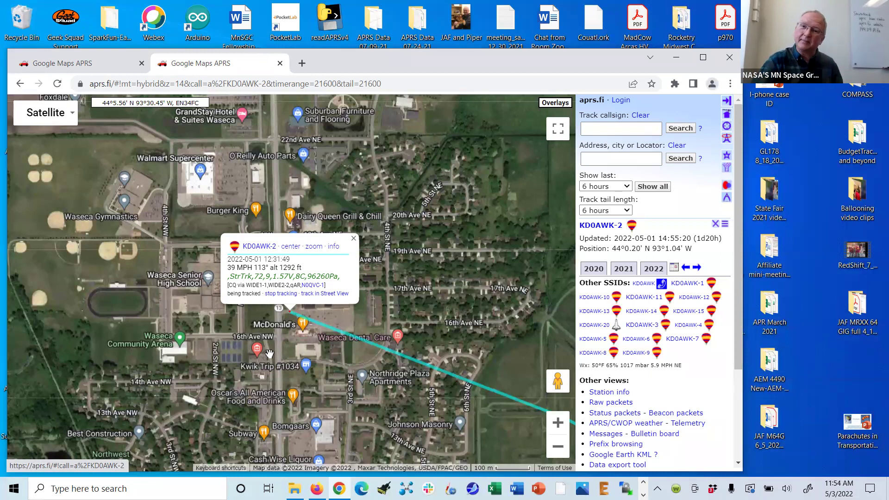
- Close the Waseca popup and zoom out six levels to bring the whole track into view
left_click(354, 239)
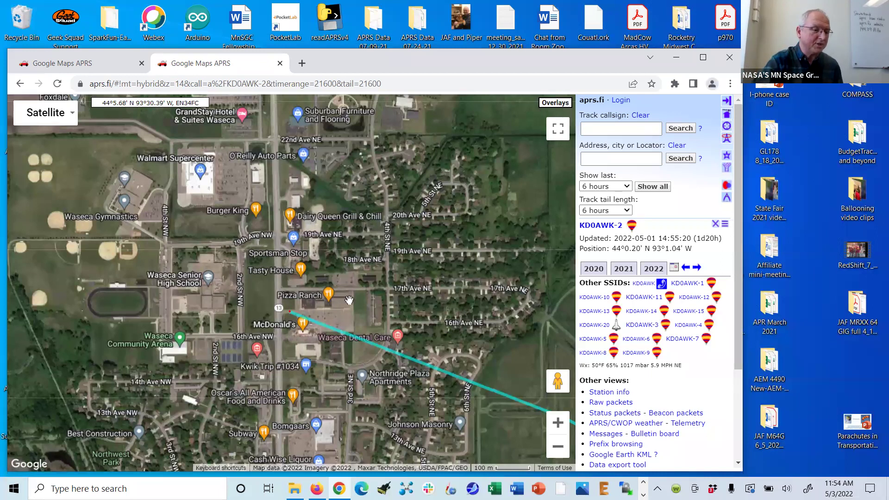
left_click(558, 447)
left_click(559, 447)
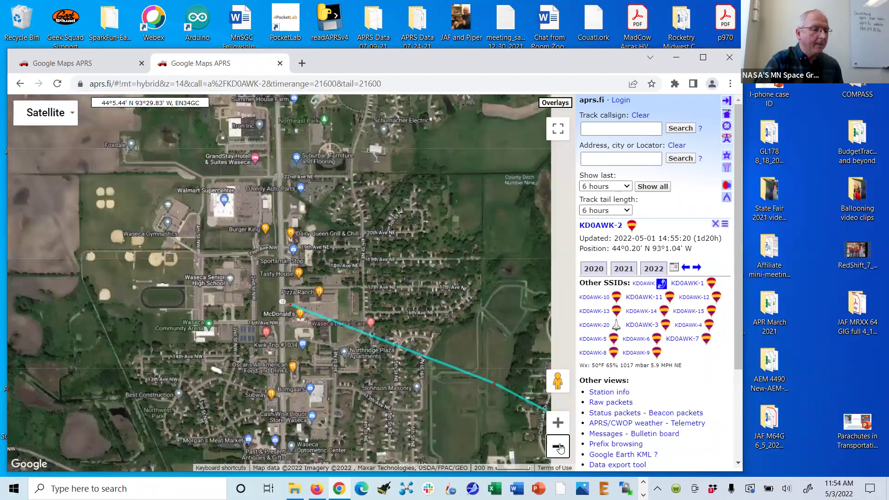
left_click(559, 447)
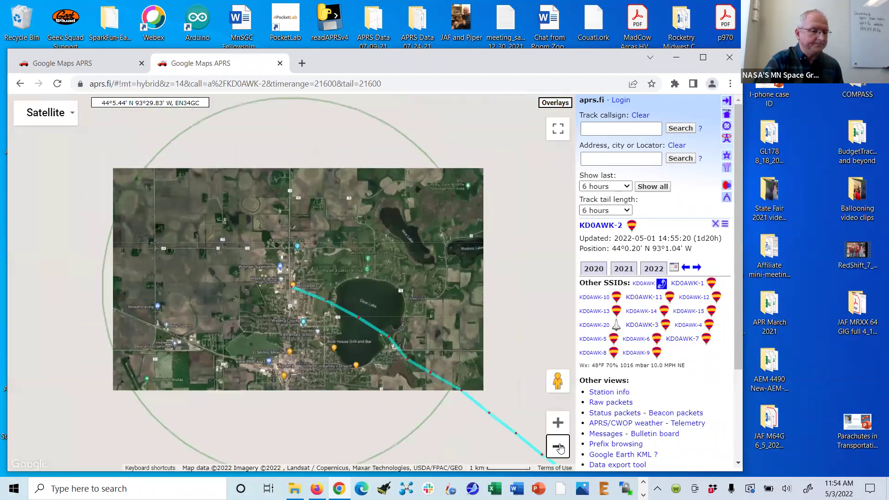
left_click(558, 447)
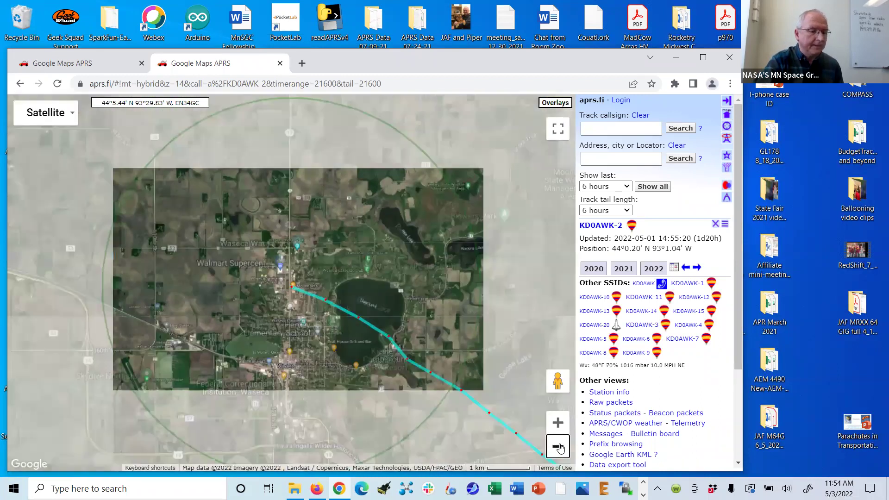
left_click(558, 447)
left_click(558, 447)
left_click_drag(415, 336, 239, 326)
scroll(324, 334, "up", 3)
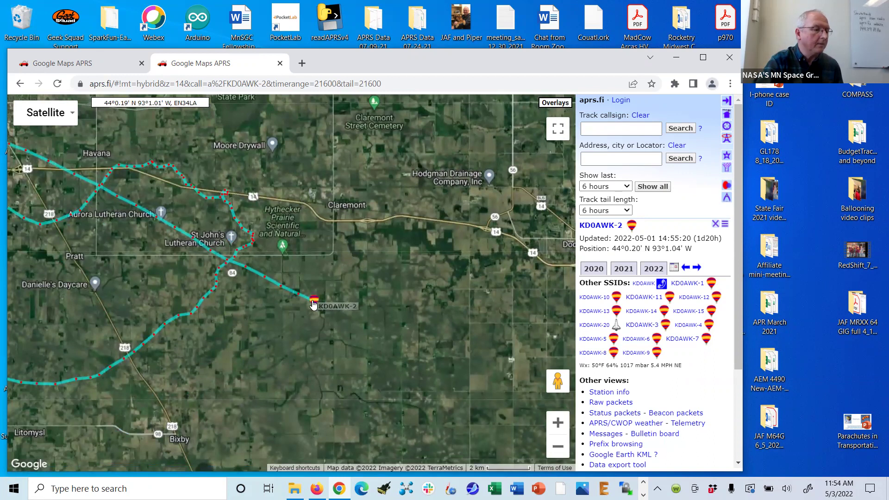
- Open the balloon's last-position details, comparing them with an earlier track point
left_click(315, 302)
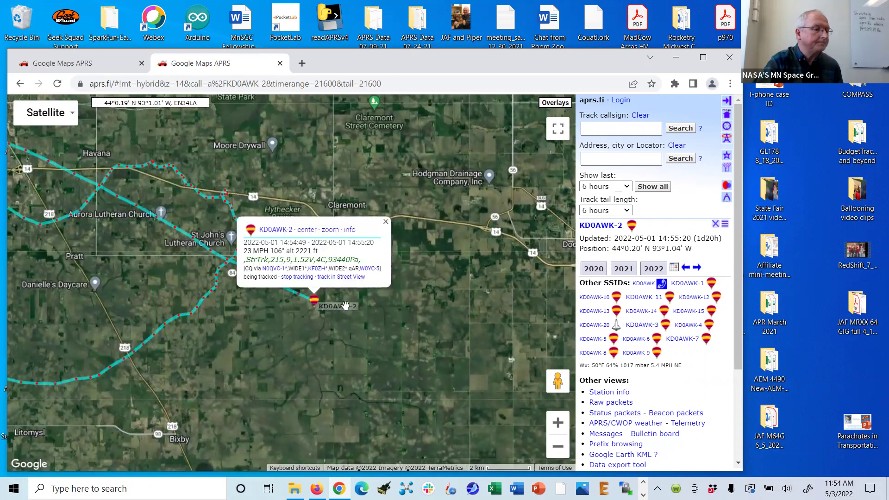
left_click(385, 221)
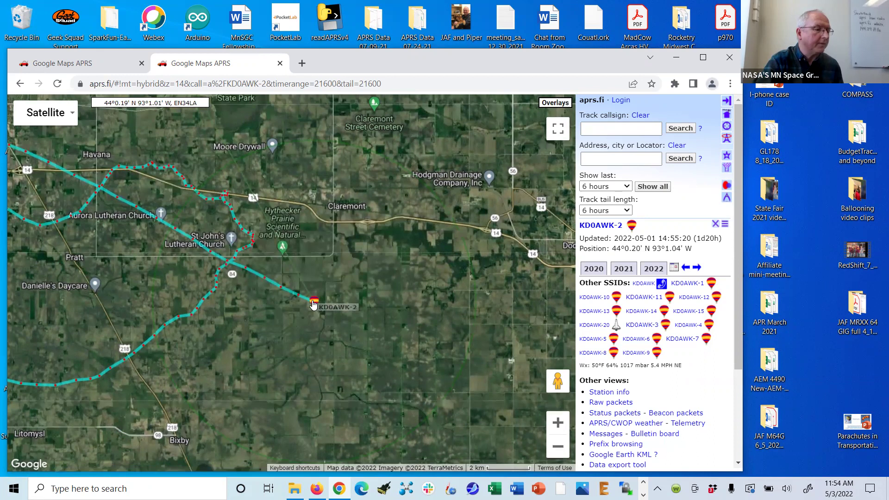
left_click(309, 300)
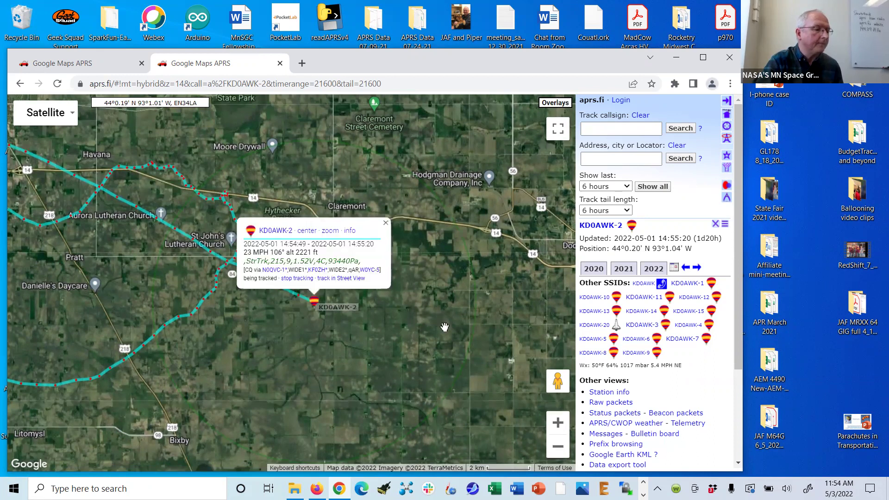
left_click(557, 422)
left_click(557, 422)
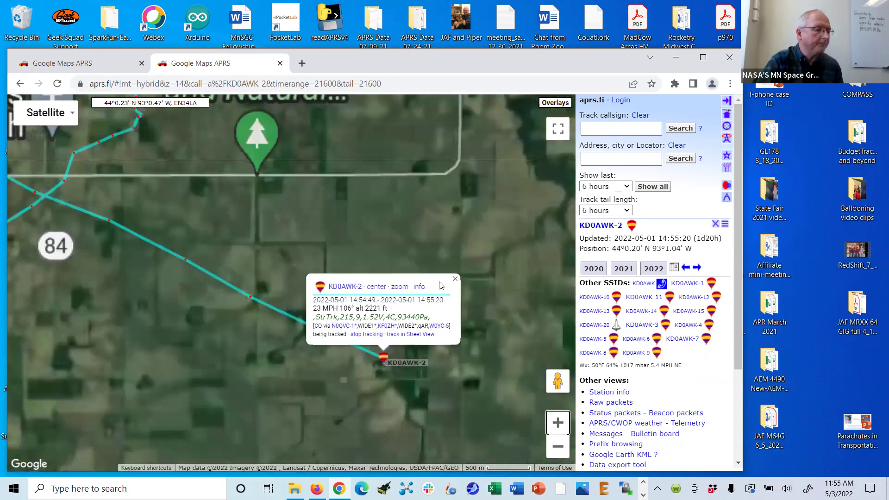
left_click(399, 307)
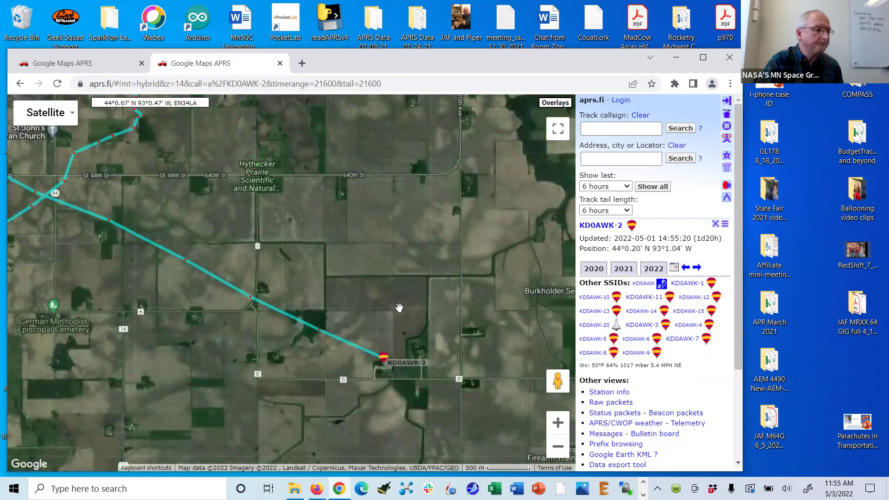
left_click(320, 331)
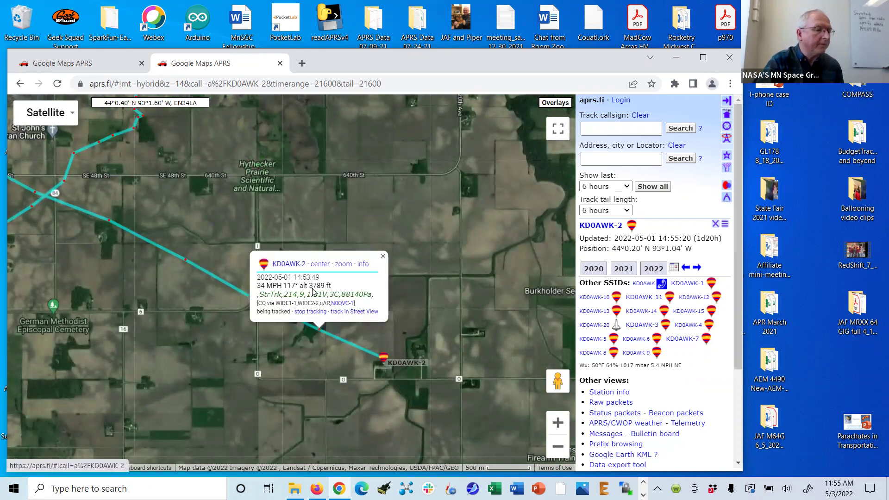
left_click(384, 358)
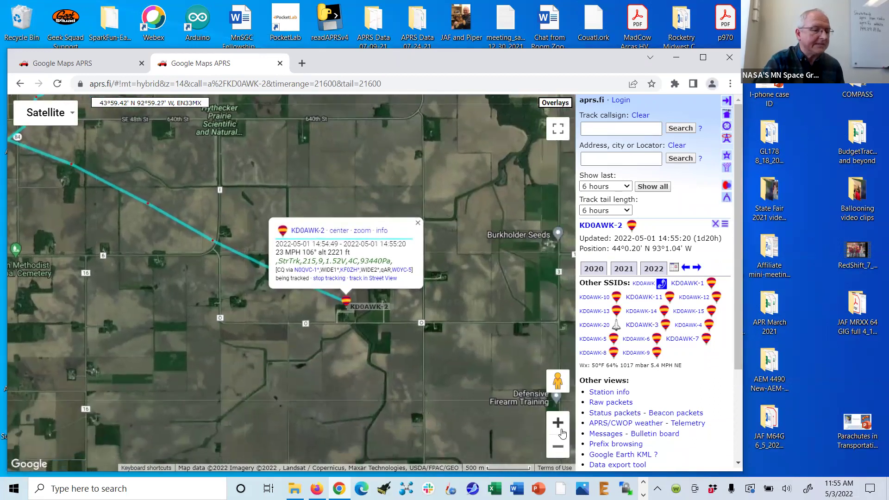
- Zoom in on the landing site and center it by the farm buildings near Dodge Center Creek
left_click(558, 423)
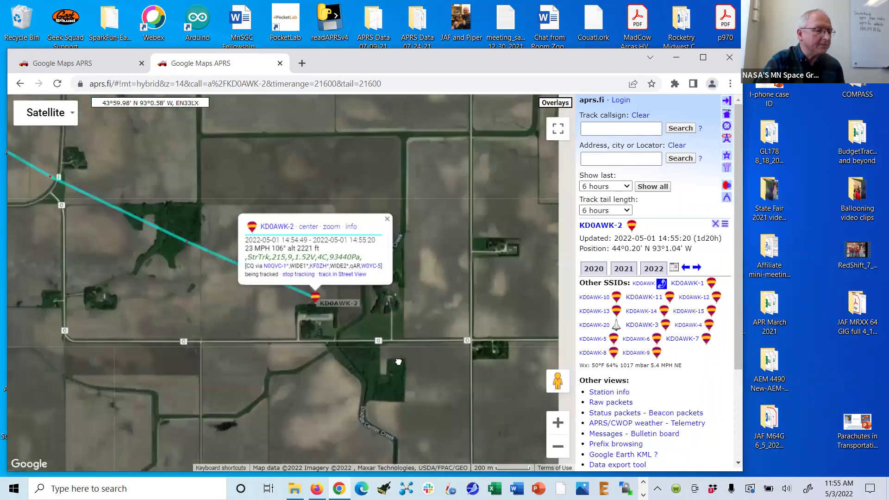
left_click(369, 214)
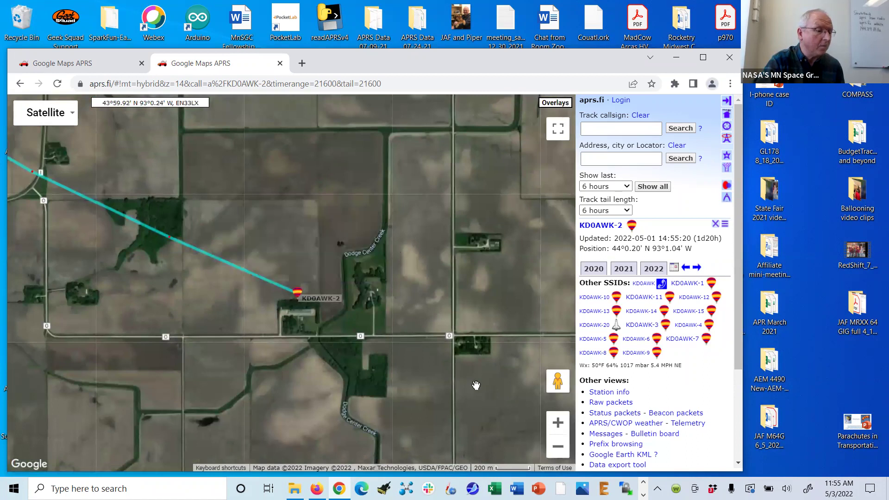
left_click(558, 423)
left_click_drag(444, 347, 410, 318)
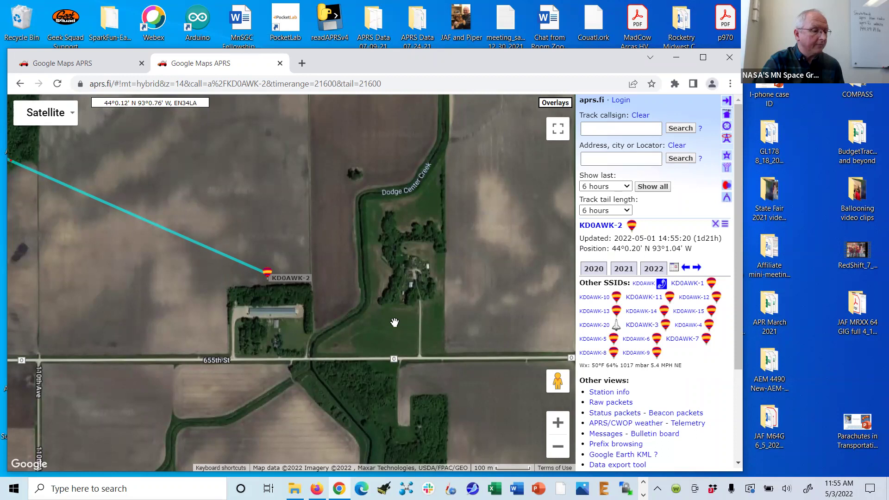
- Zoom out three levels and pan back to the track loop near Owatonna
left_click(558, 447)
left_click(558, 447)
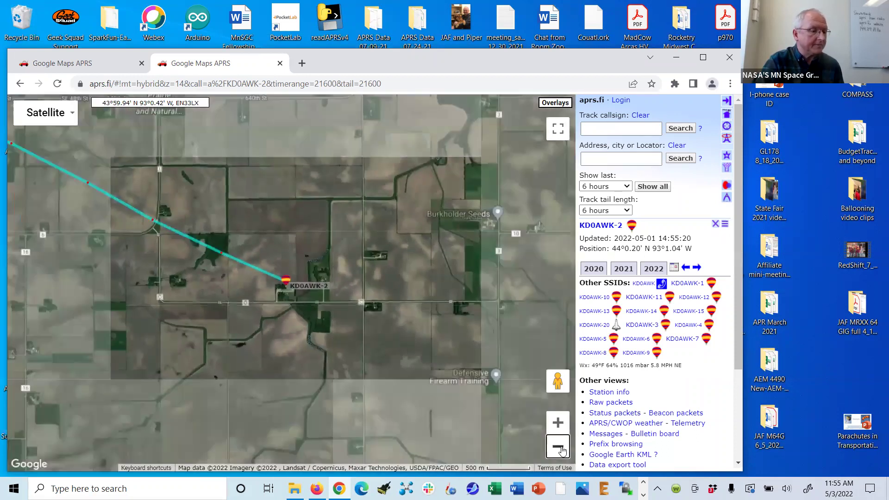
left_click(558, 447)
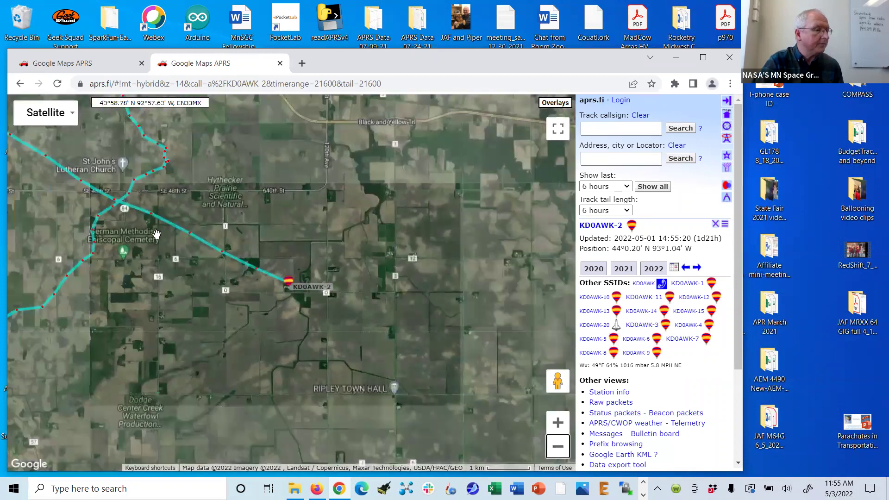
mouse_move(20, 166)
left_mouse_down()
mouse_move(270, 307)
mouse_move(356, 284)
left_mouse_up()
left_click_drag(214, 288, 361, 319)
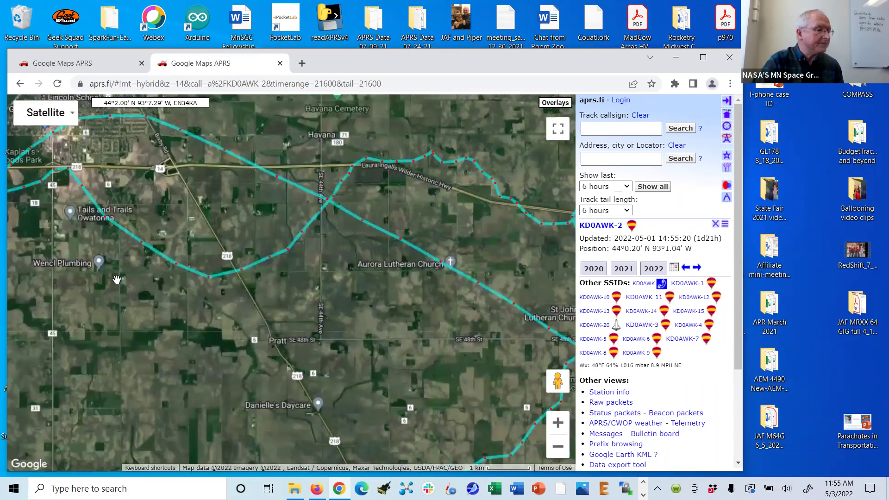
left_click_drag(116, 283, 349, 340)
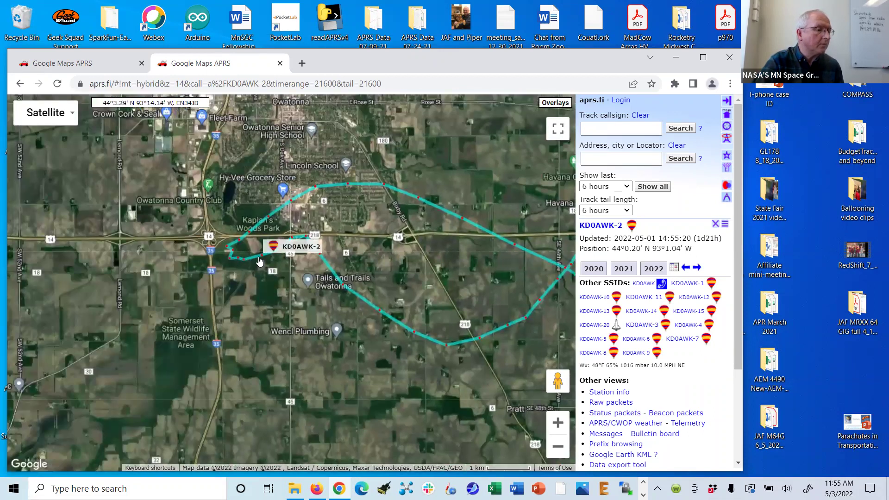
left_click_drag(334, 290, 329, 320)
- Check the loop's packets, including 14:27:49 at 93200 ft and 14:26:49, then zoom in
left_click(259, 290)
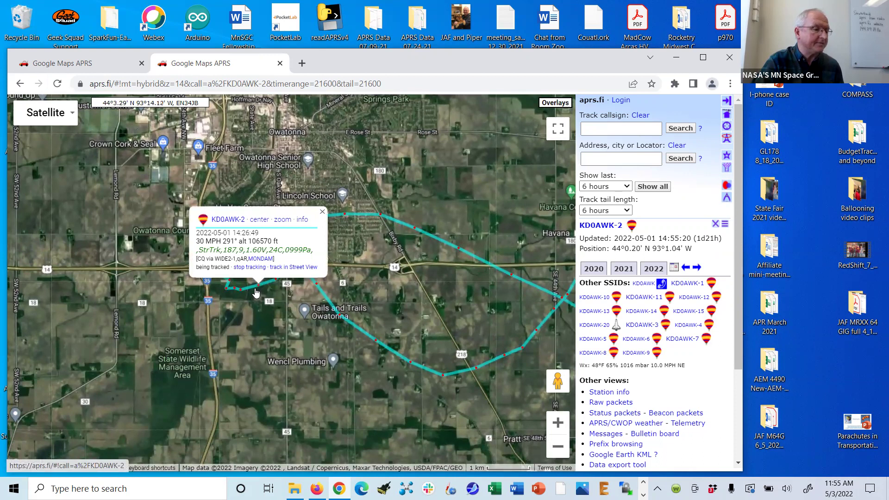
left_click(241, 289)
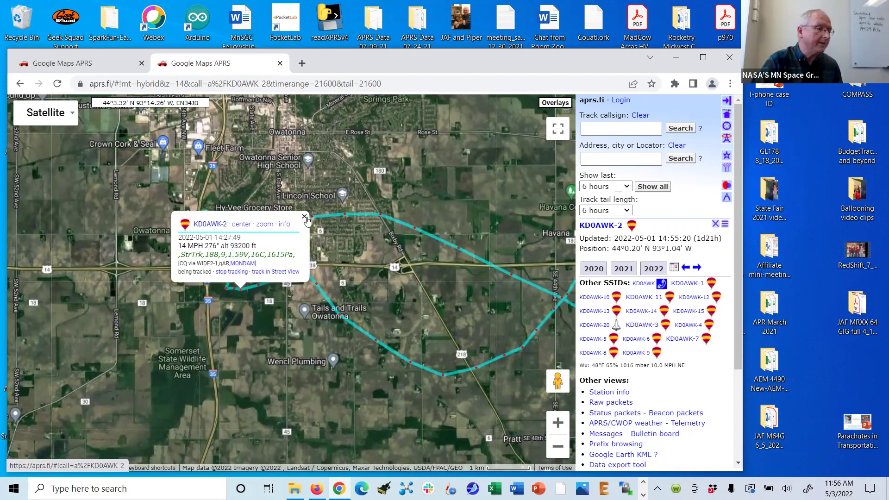
left_click(269, 280)
left_click(259, 288)
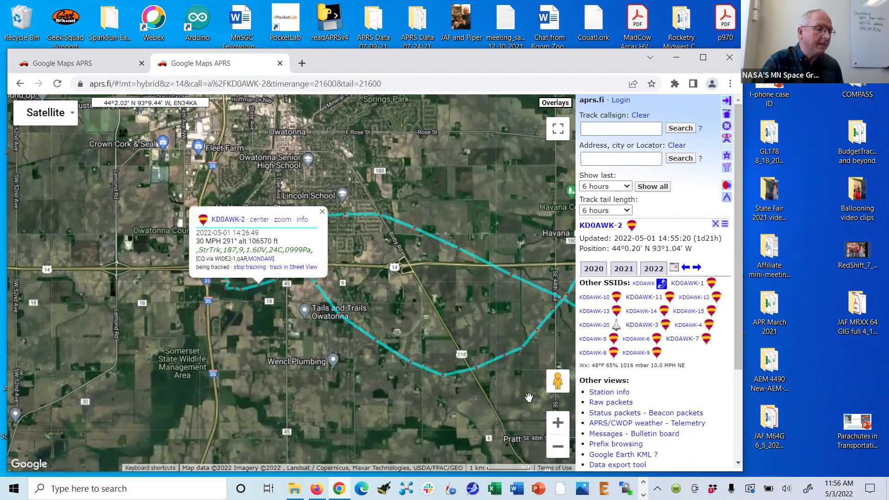
left_click(556, 426)
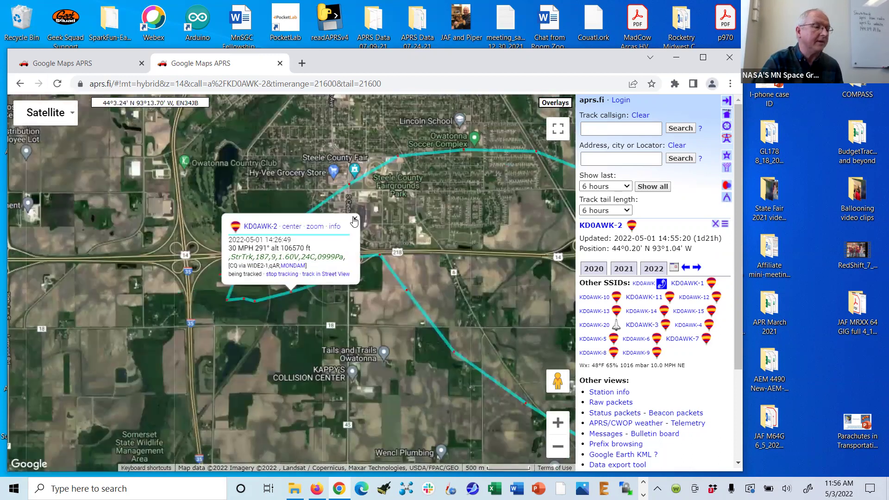
left_click(295, 299)
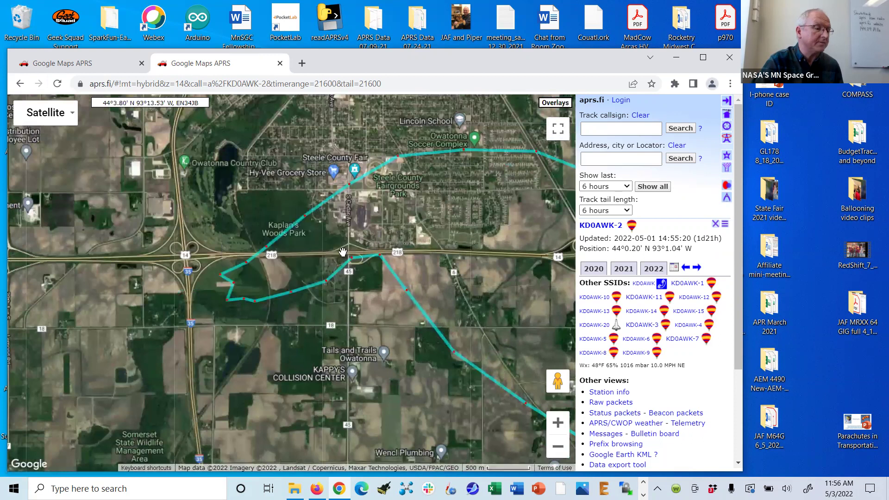
- Inspect nearby track points until the 14:25:49 packet at 111934 ft is shown
left_click(328, 284)
left_click(388, 206)
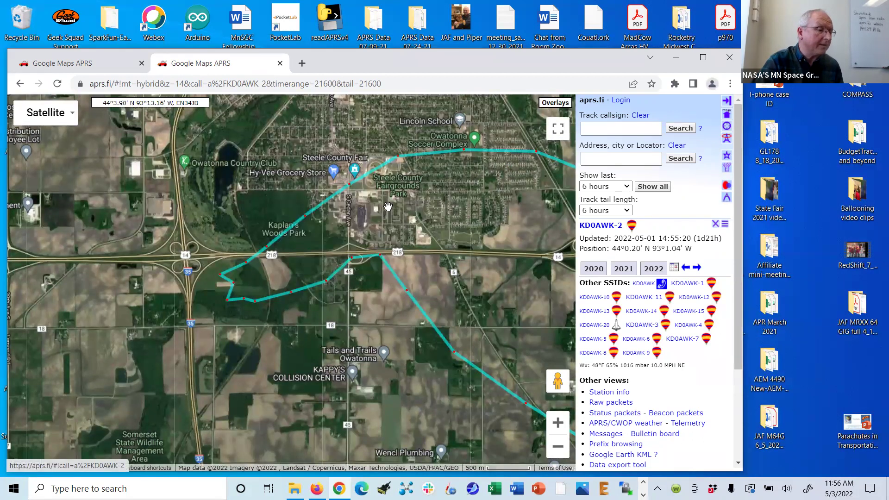
left_click(352, 262)
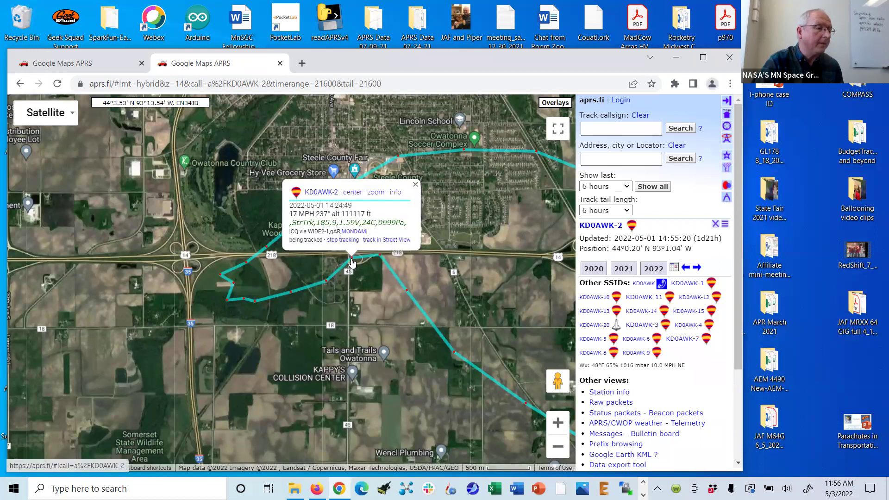
left_click(415, 185)
left_click(327, 279)
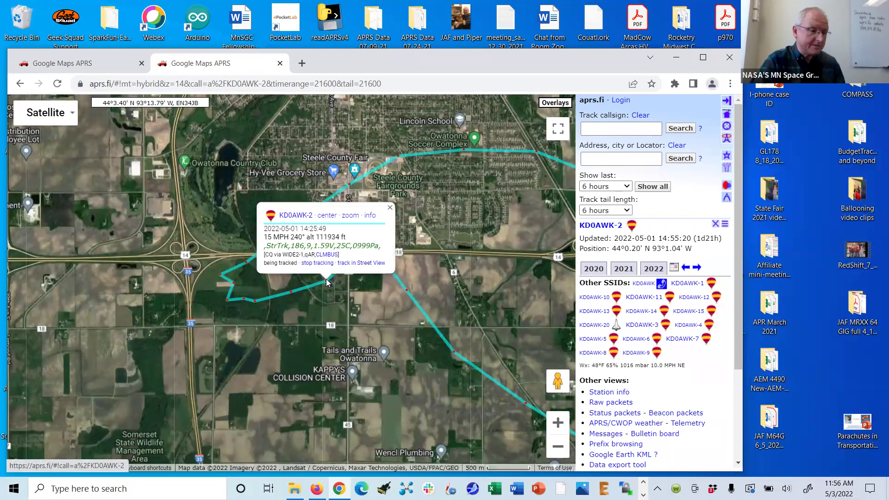
left_click(291, 294)
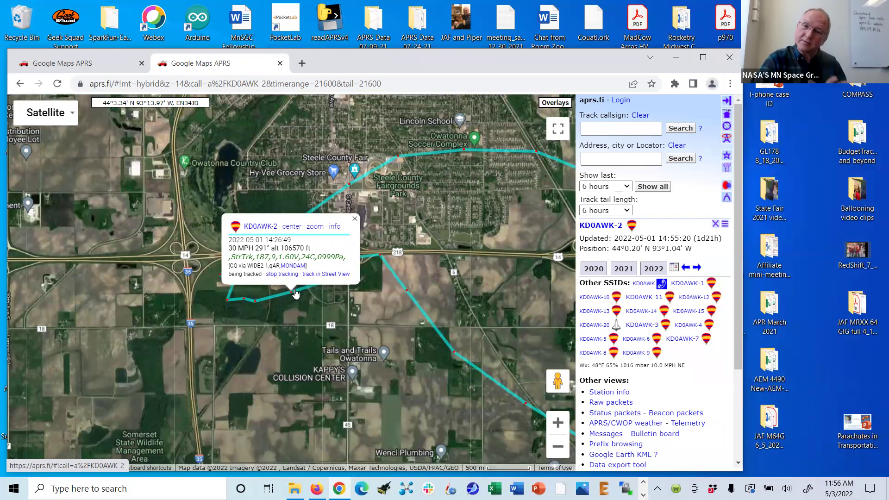
left_click(356, 220)
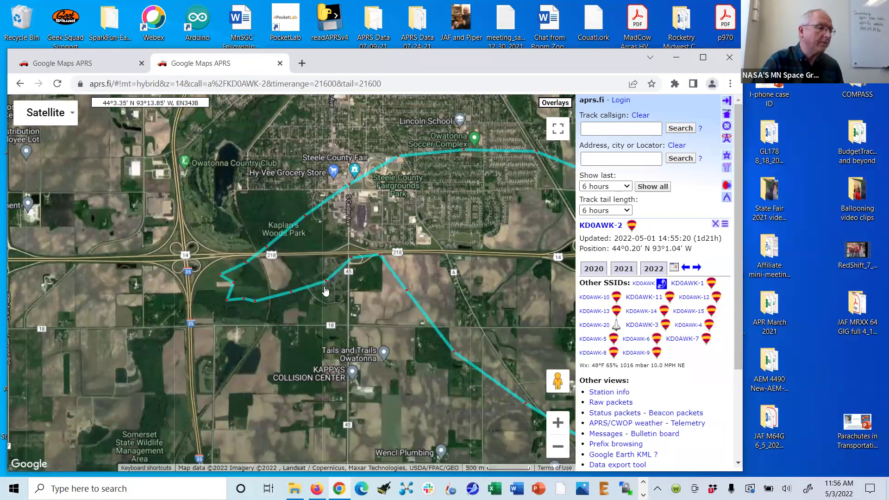
left_click(320, 280)
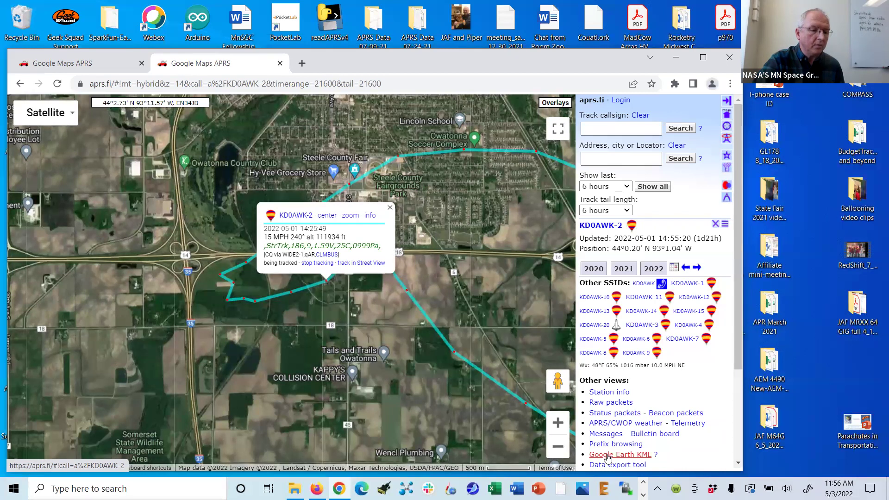
- Export the track as a Google Earth KML and save it to the Desktop as aprsfile.kml
left_click(608, 455)
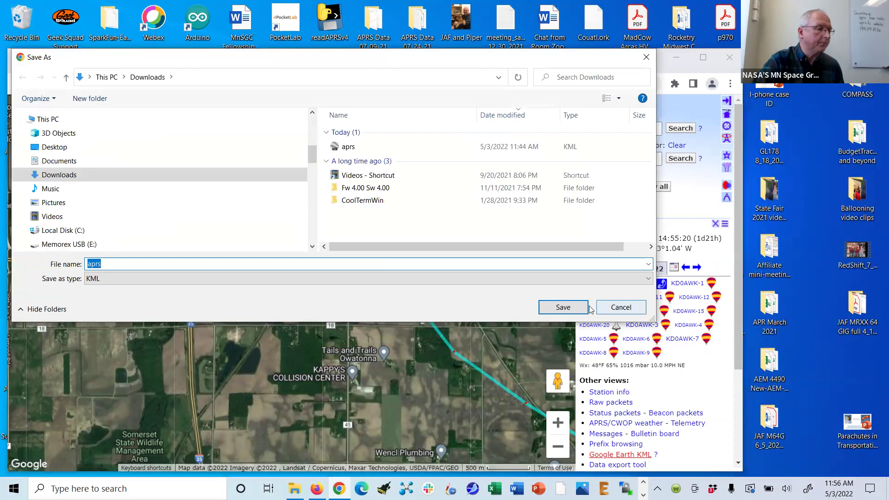
left_click(620, 309)
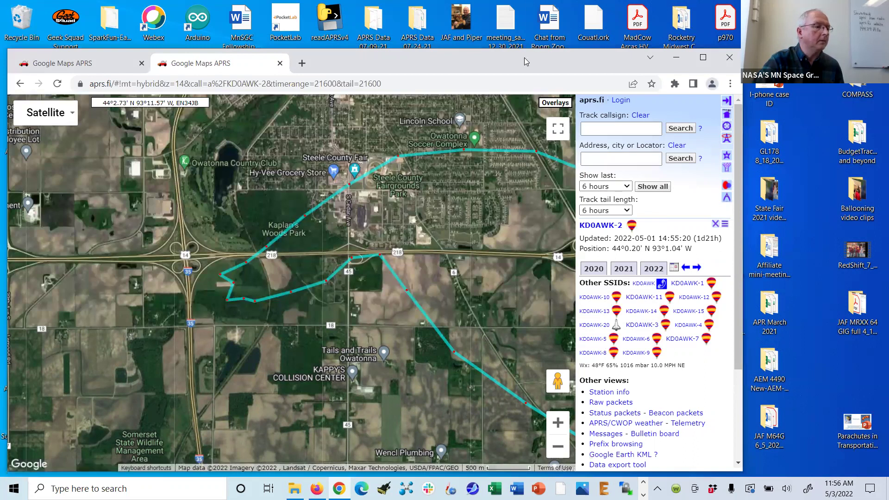
left_click_drag(526, 61, 537, 62)
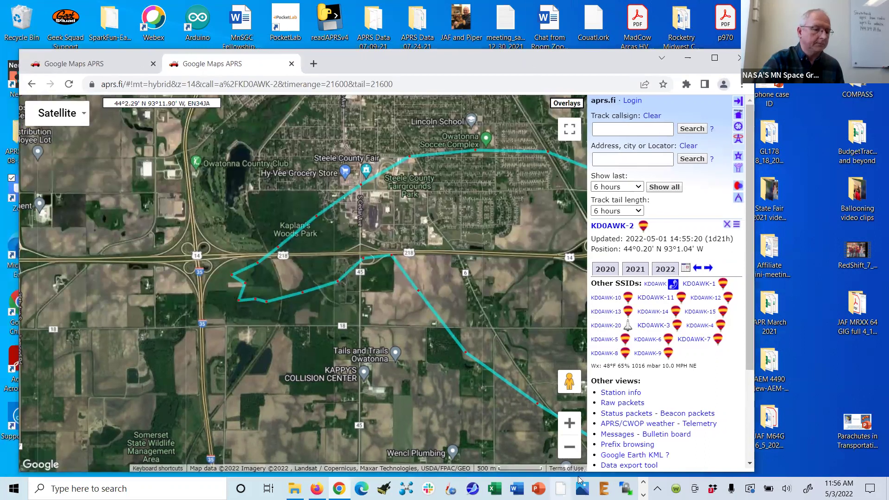
left_click(613, 457)
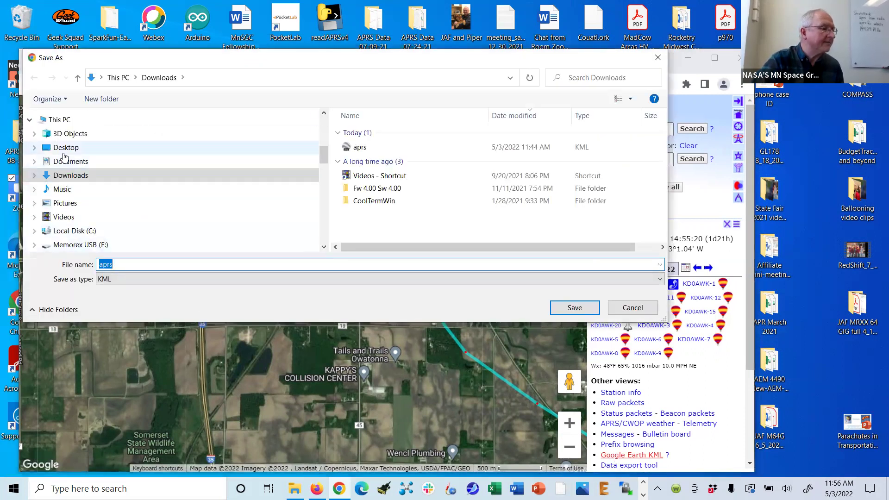
left_click(65, 148)
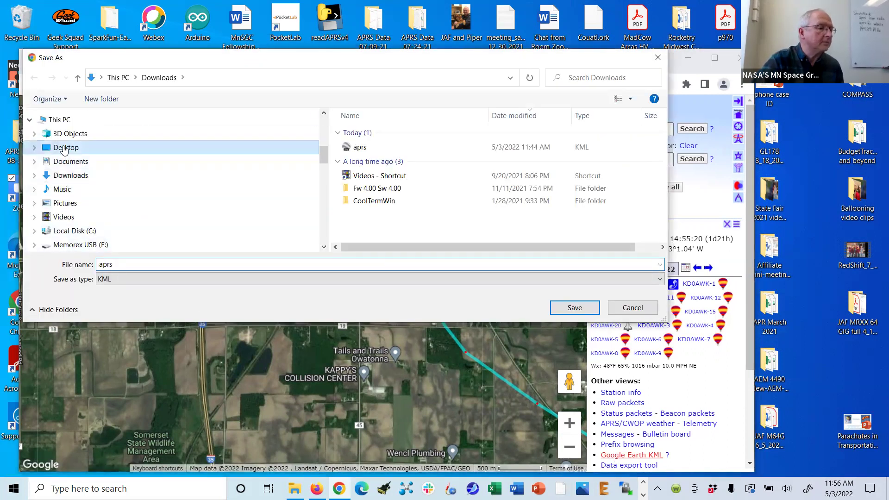
left_click(119, 264)
left_click(117, 264)
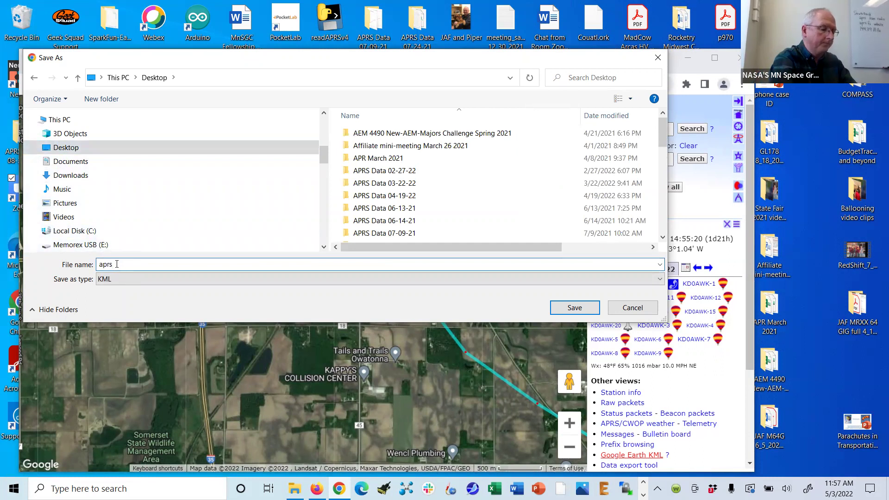
type("file")
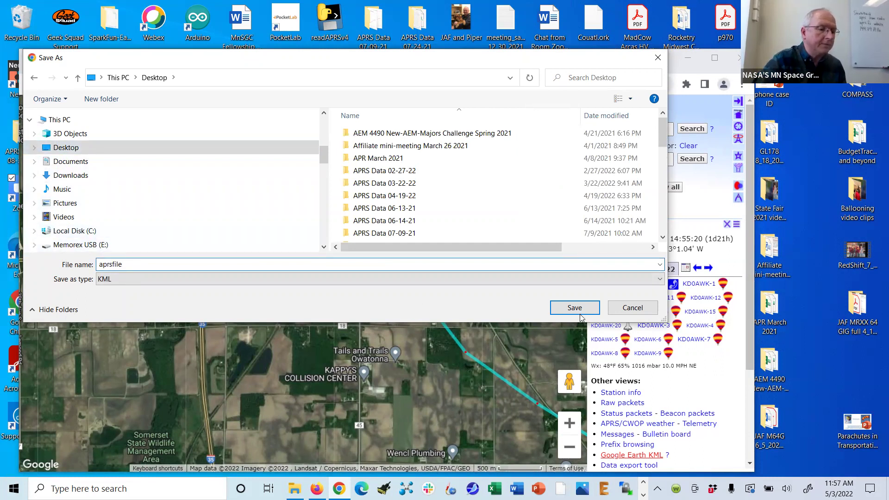
left_click(576, 308)
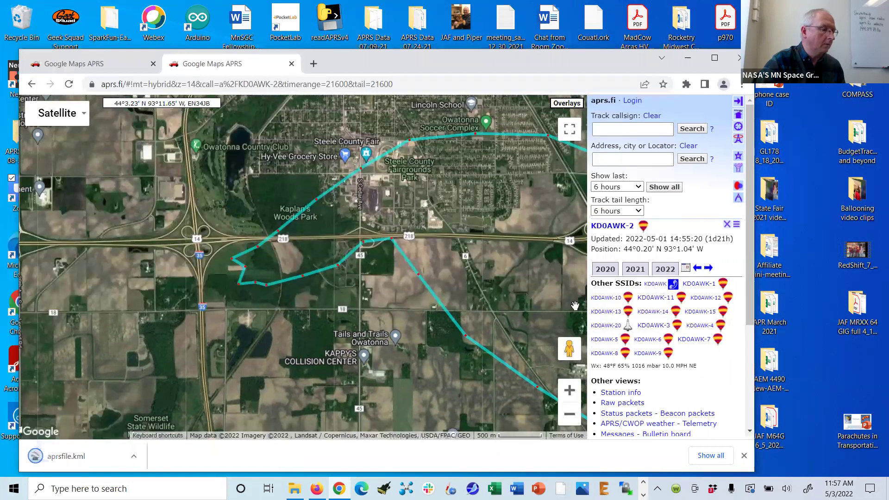
- Open aprsfile.kml in Google Earth Pro and zoom in on the green track in southern Minnesota
left_click(59, 460)
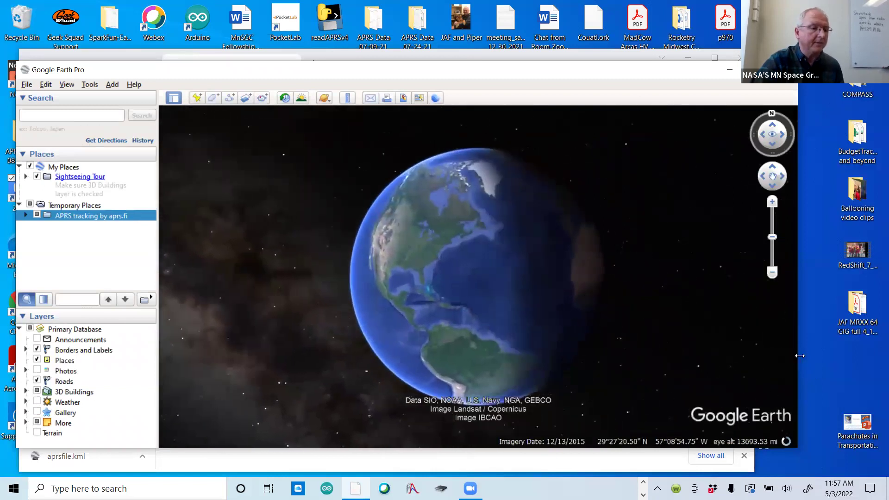
left_click_drag(799, 356, 733, 355)
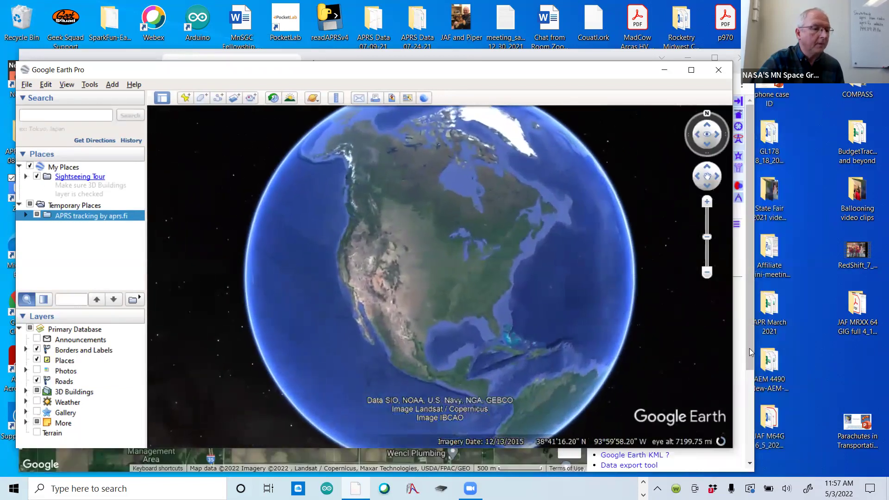
left_click(707, 202)
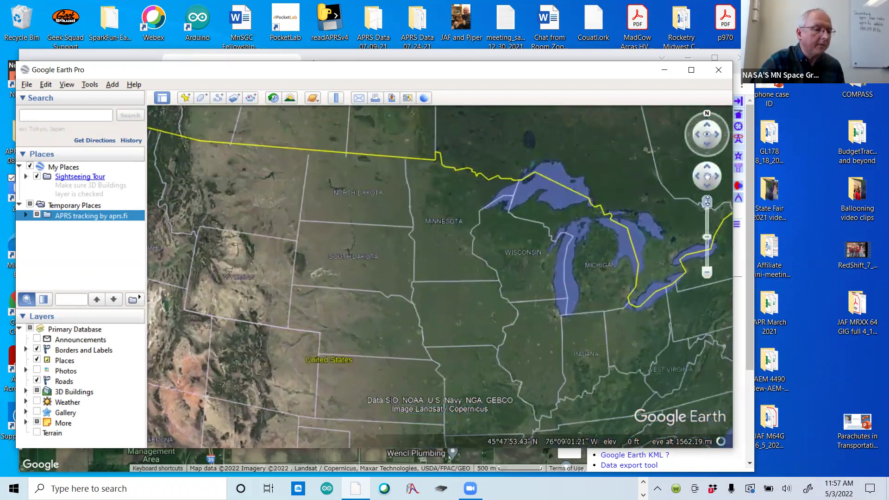
left_click(707, 202)
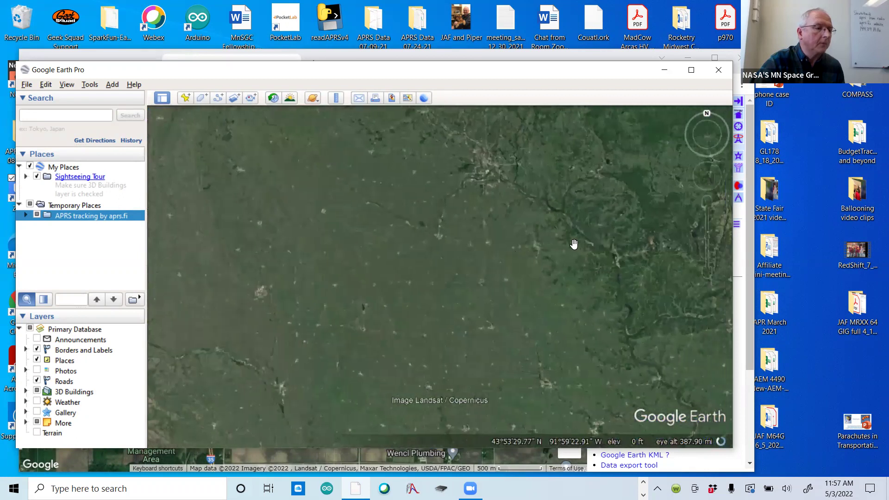
left_click(707, 202)
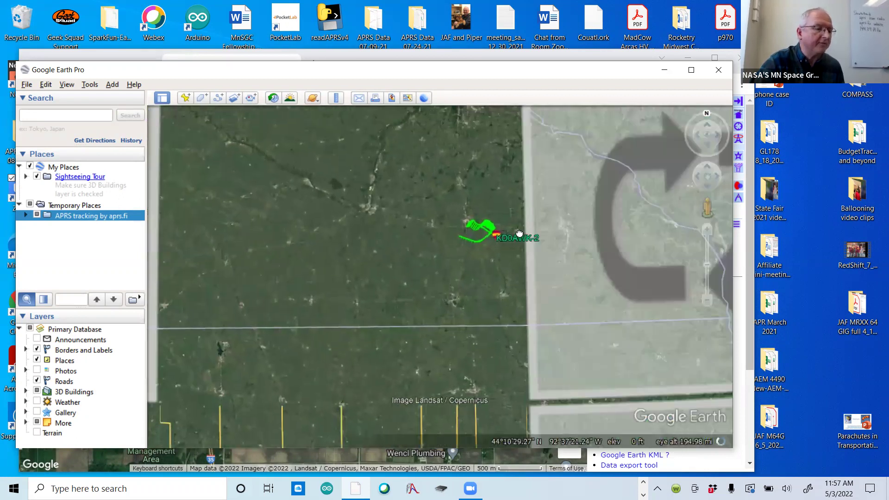
left_click(707, 231)
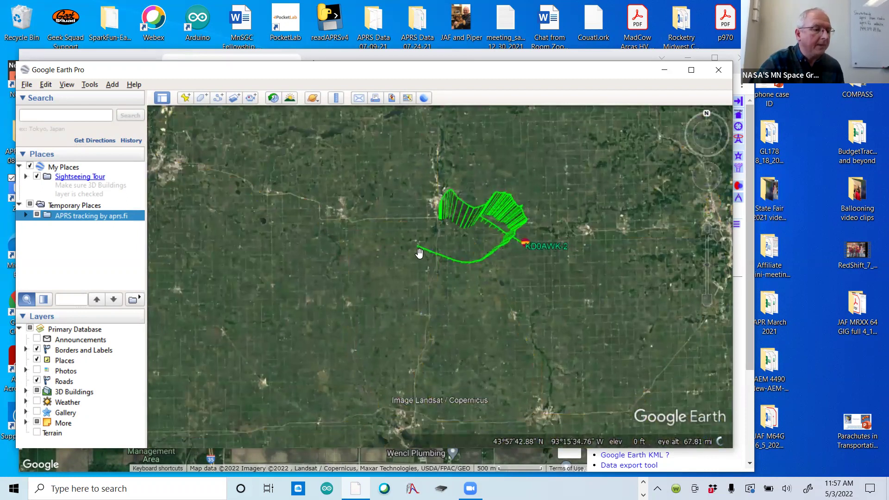
left_click(706, 123)
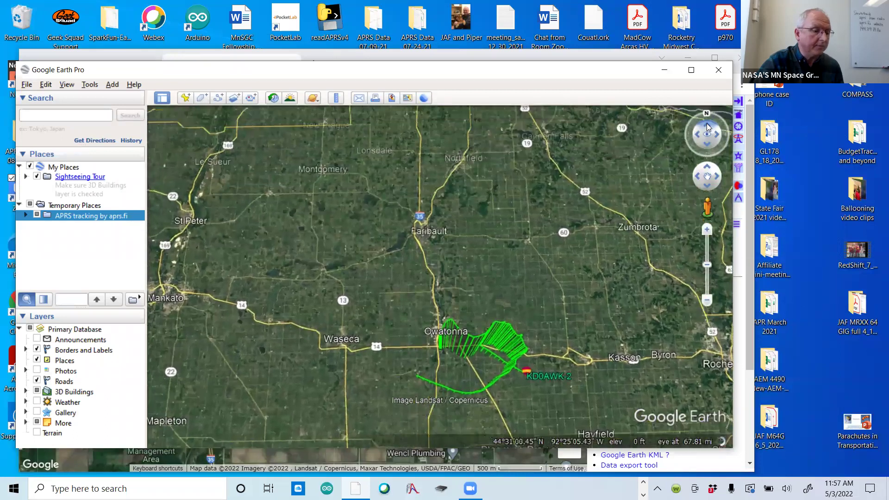
- Tilt and rotate the 3D view onto the landing marker, then close Google Earth, discarding places
left_click_drag(409, 329, 406, 301)
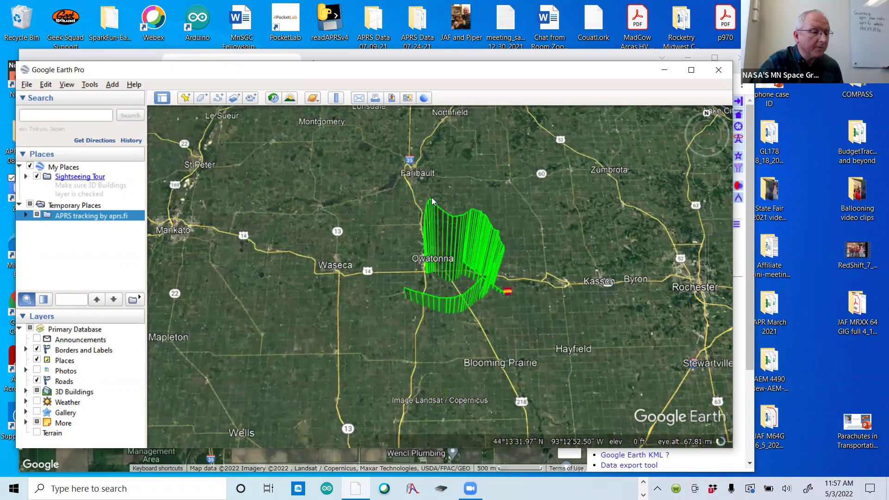
mouse_move(702, 124)
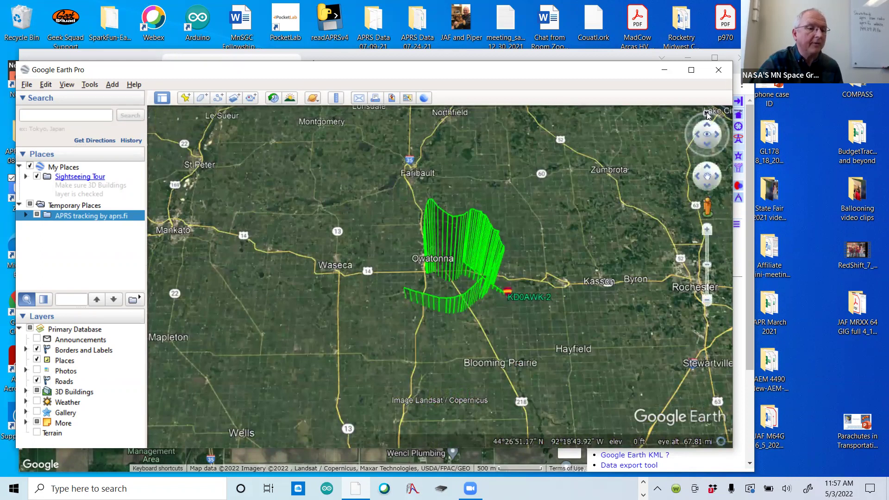
left_click_drag(707, 115, 734, 166)
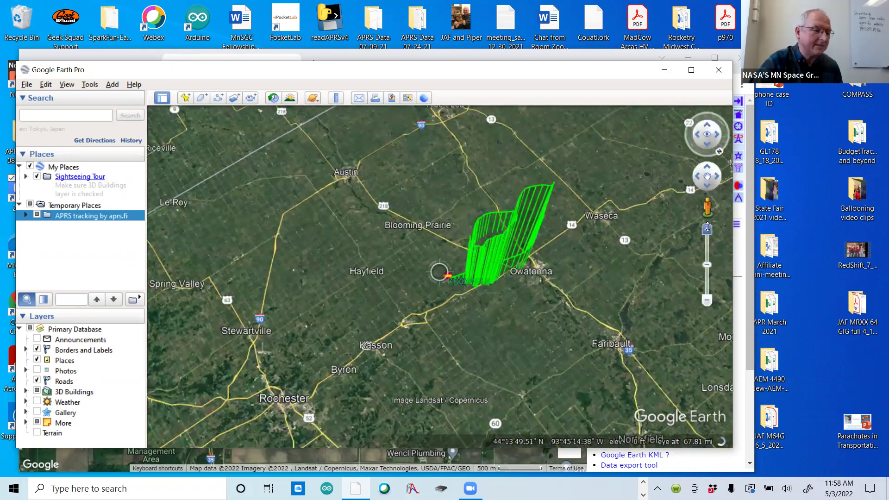
left_click_drag(706, 227, 707, 226)
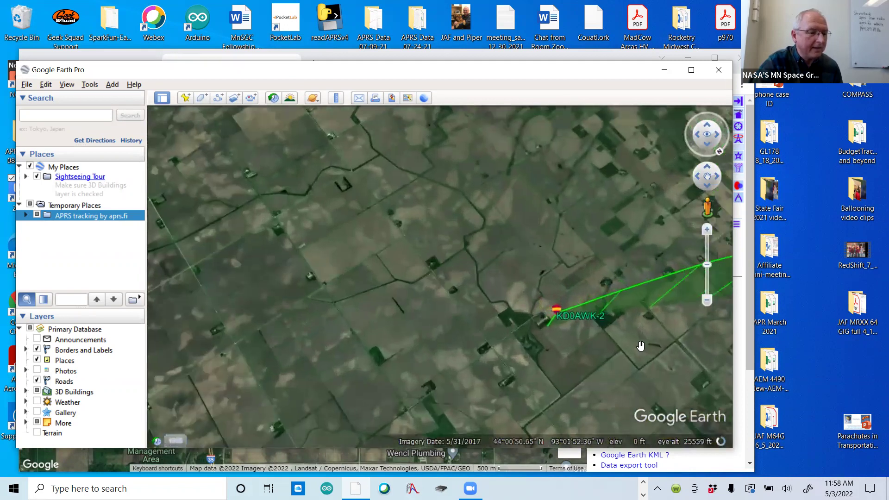
left_click_drag(519, 334, 472, 318)
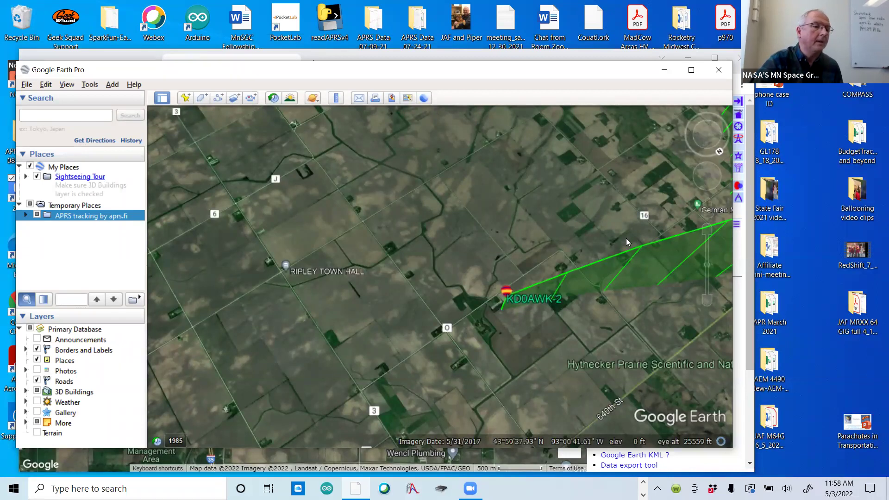
left_click(719, 71)
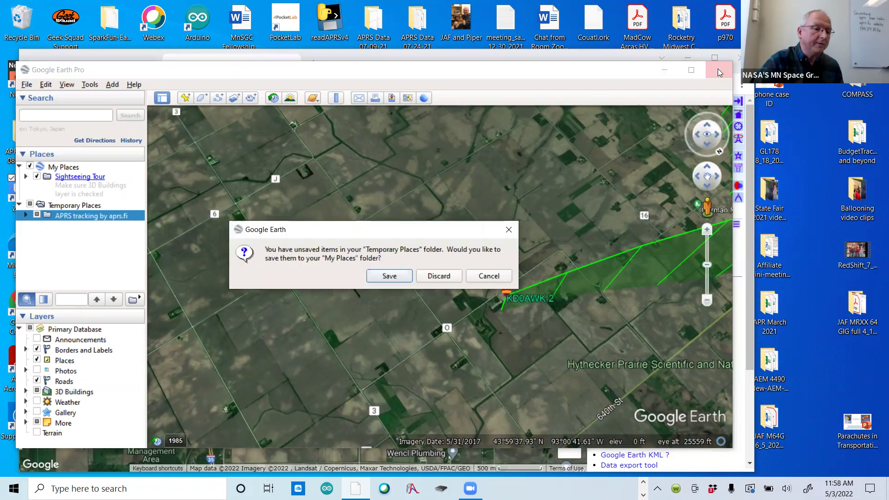
left_click(437, 276)
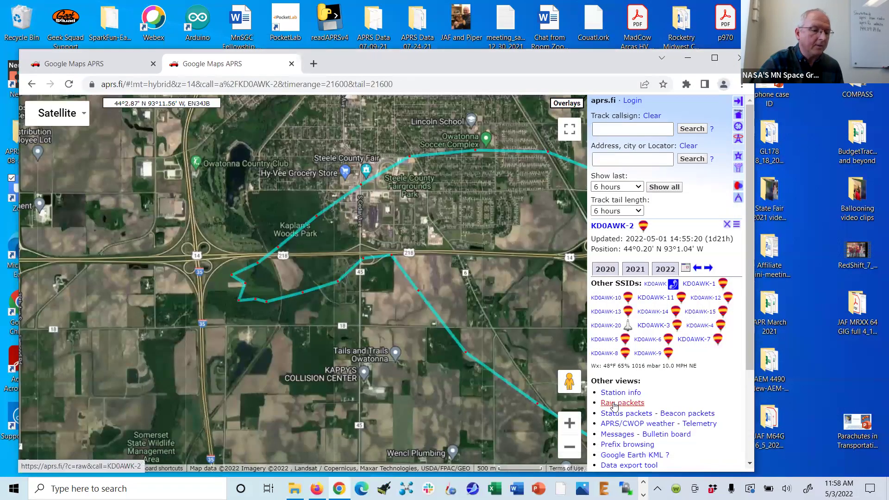
- Request the KD0AWK-2 raw packets page and log in with the account e-mail and password
left_click(614, 404)
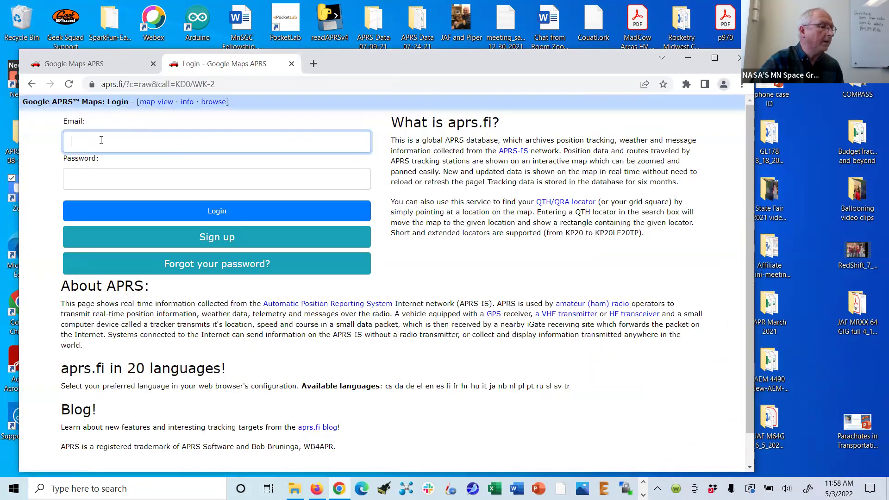
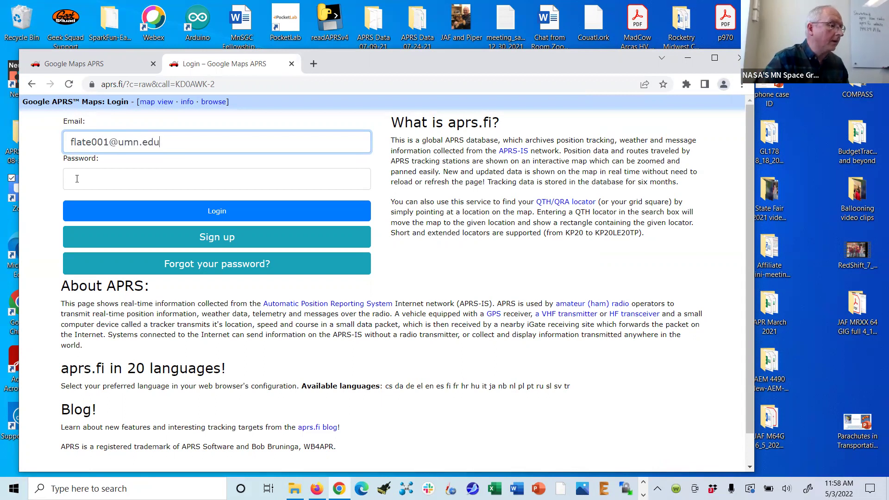
left_click(77, 178)
type("••••••")
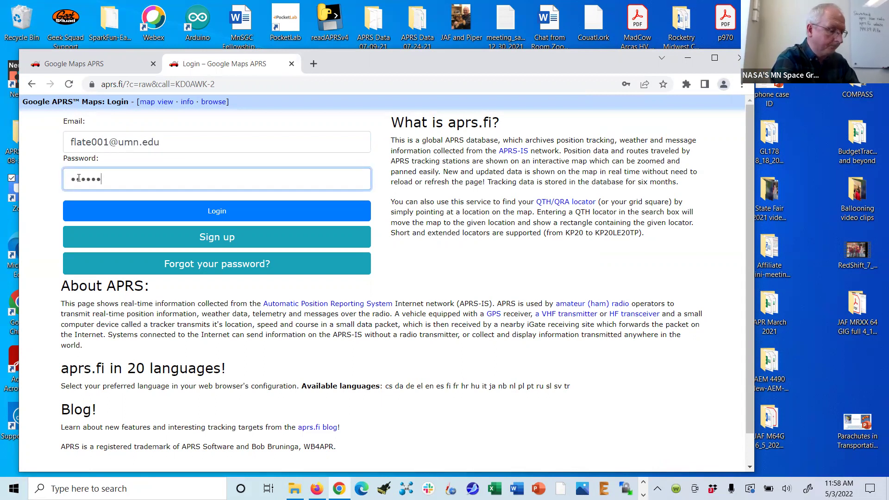
type("••••••")
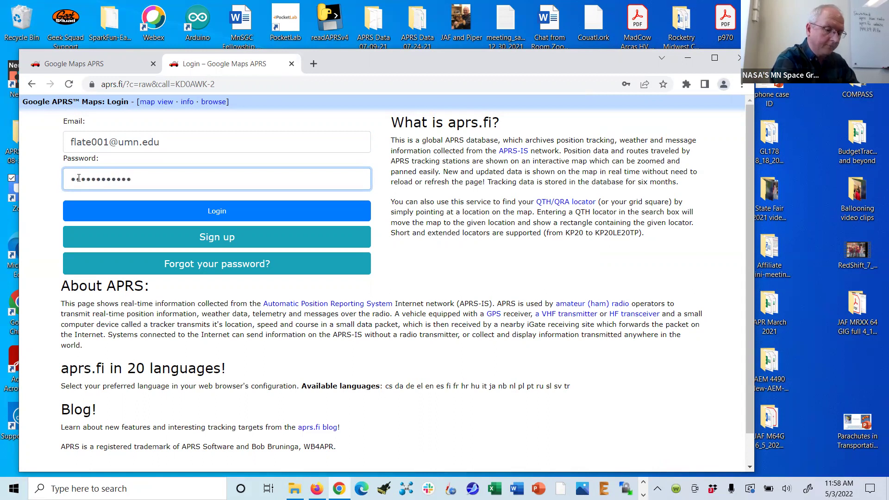
type("•")
key("Return")
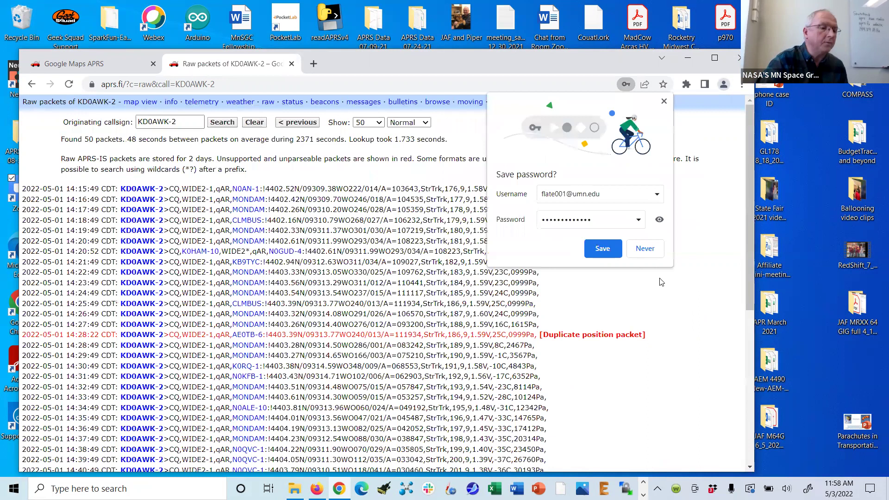
- Decline Chrome's save-password offer and show up to 1000 KD0AWK-2 raw packets
left_click(648, 249)
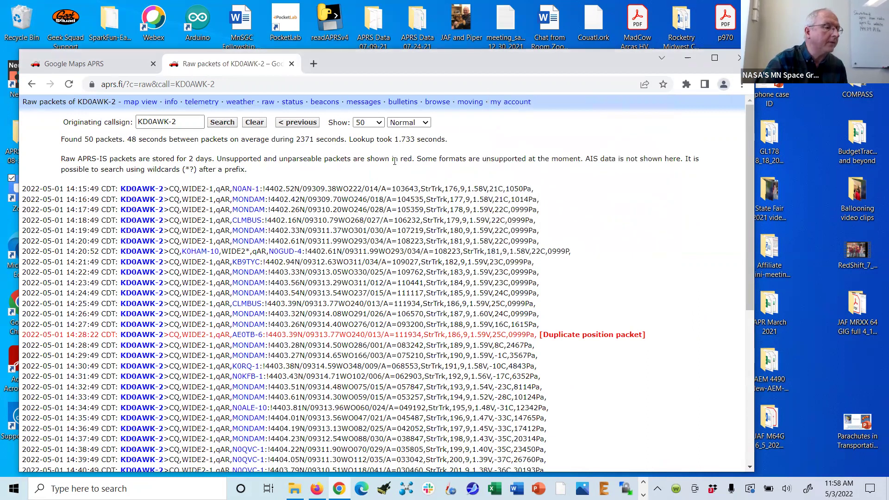
left_click(378, 123)
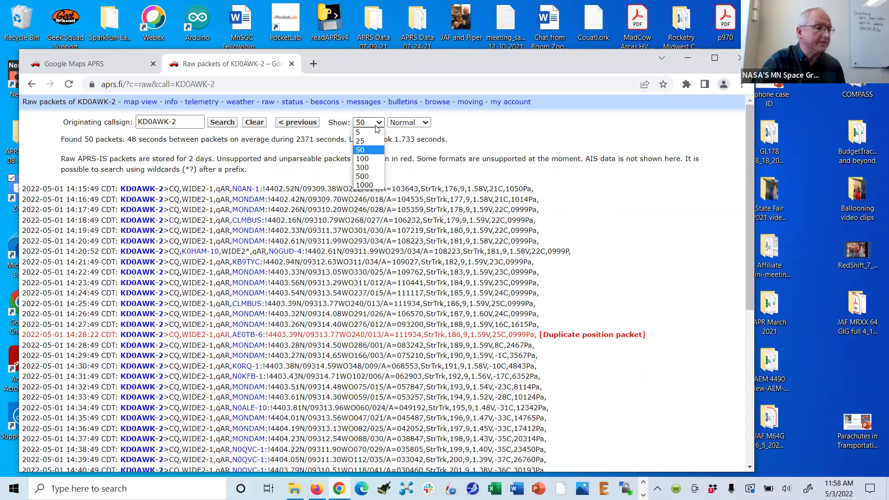
left_click(368, 185)
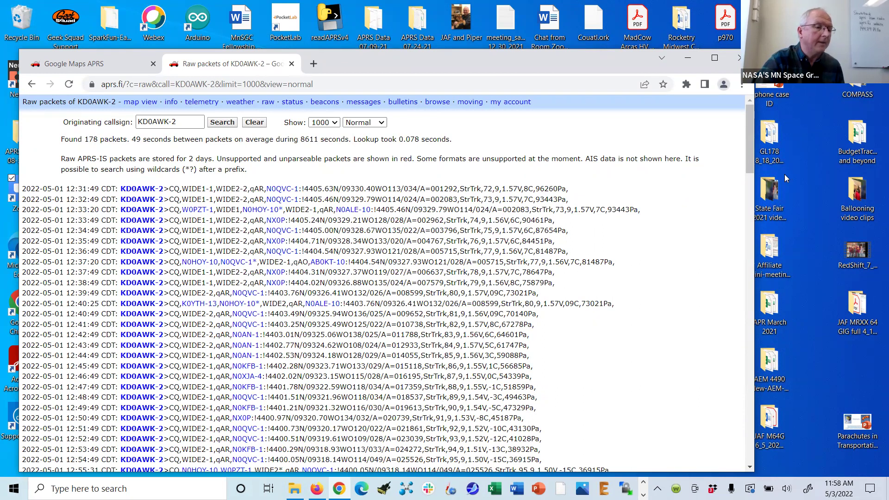
- Scroll down the packet list and highlight the 12:46:49 packet line
scroll(752, 180, "down", 1)
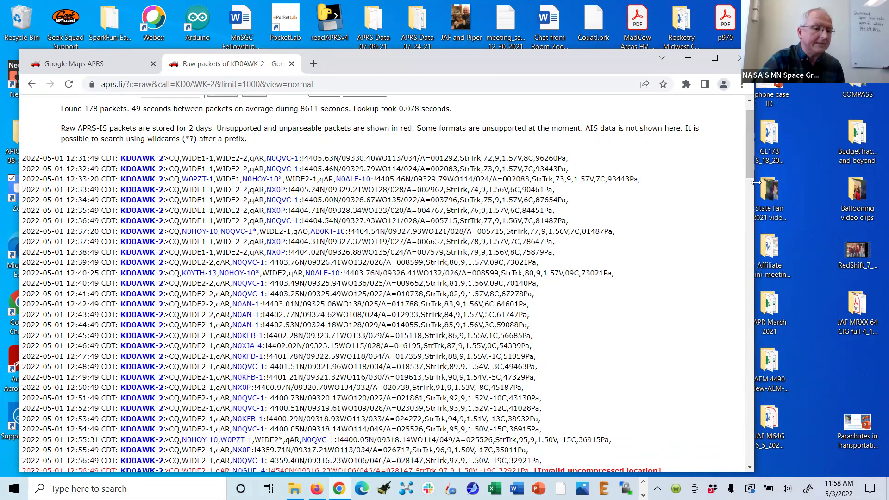
left_click_drag(755, 184, 717, 178)
scroll(712, 173, "down", 2)
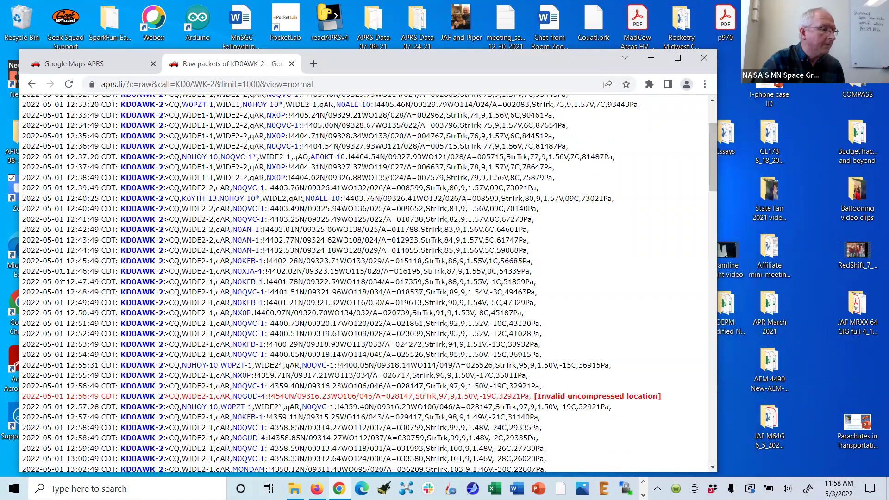
left_click_drag(24, 269, 570, 271)
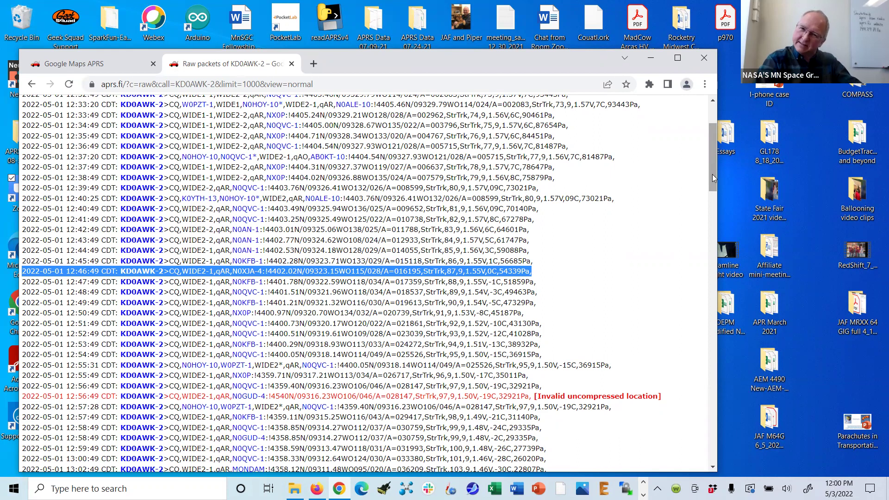
- Select all raw packet lines from 12:31:49 down to the final 14:55:20 row
left_click_drag(713, 178, 713, 164)
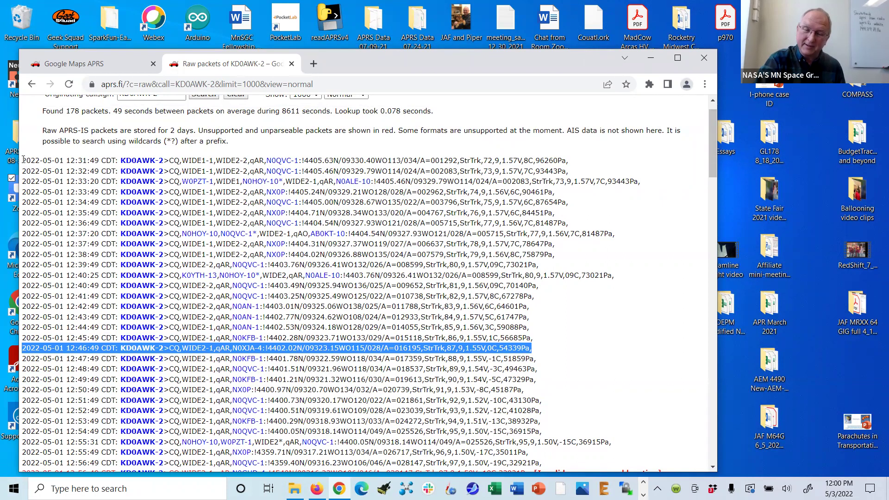
left_click_drag(23, 160, 95, 470)
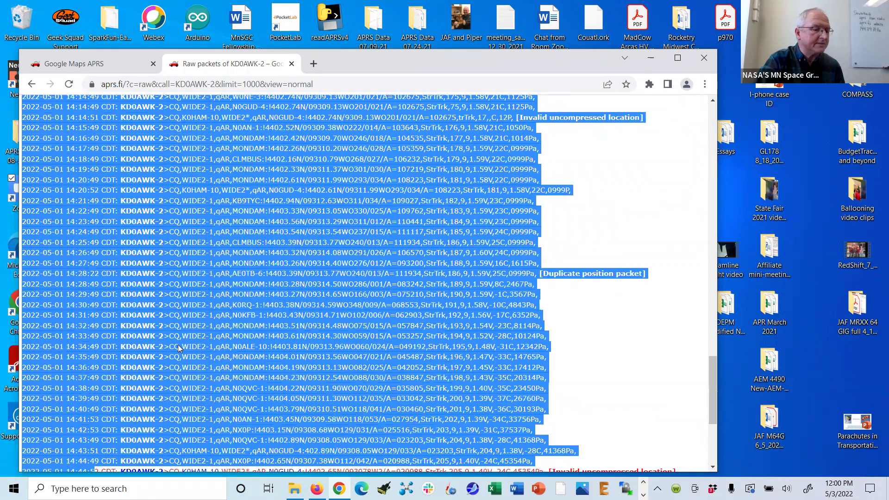
scroll(667, 430, "down", 5)
left_click_drag(626, 429, 667, 426)
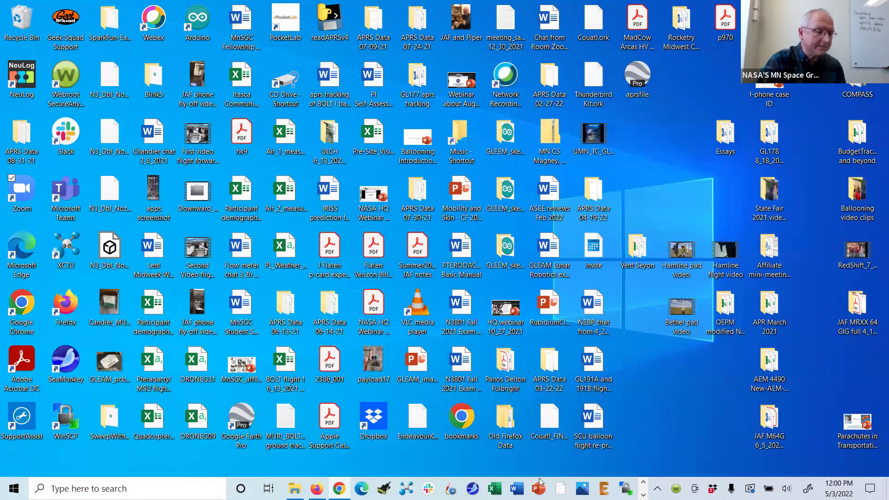
- Minimize Chrome, bring back the Ballooning aprs training video folder and launch readAPRSv4.exe
left_click(651, 60)
left_click(294, 488)
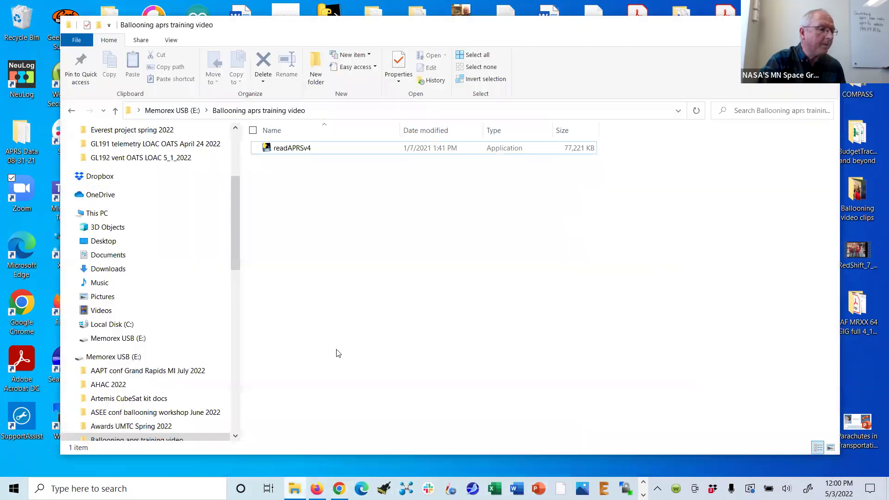
double_click(268, 149)
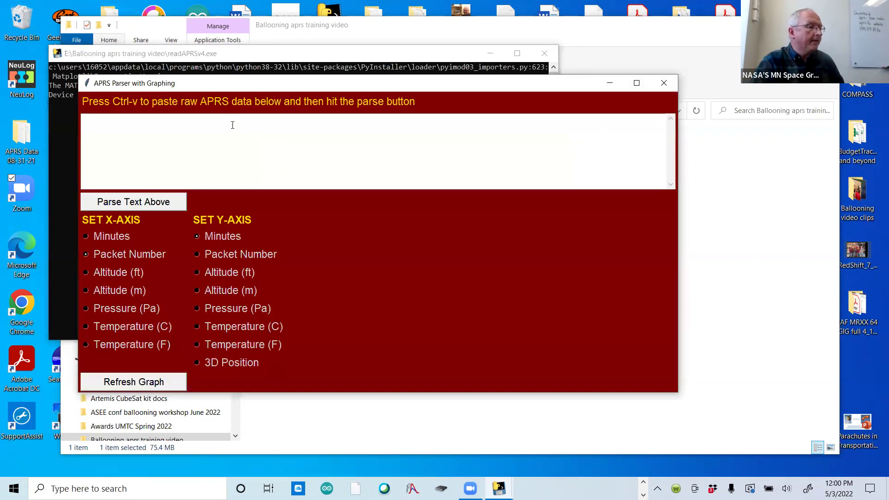
- Paste the raw packets, parse them into KD0AWK-2_ParsedAt_12-01.csv, and set the X axis to Minutes
left_click(95, 122)
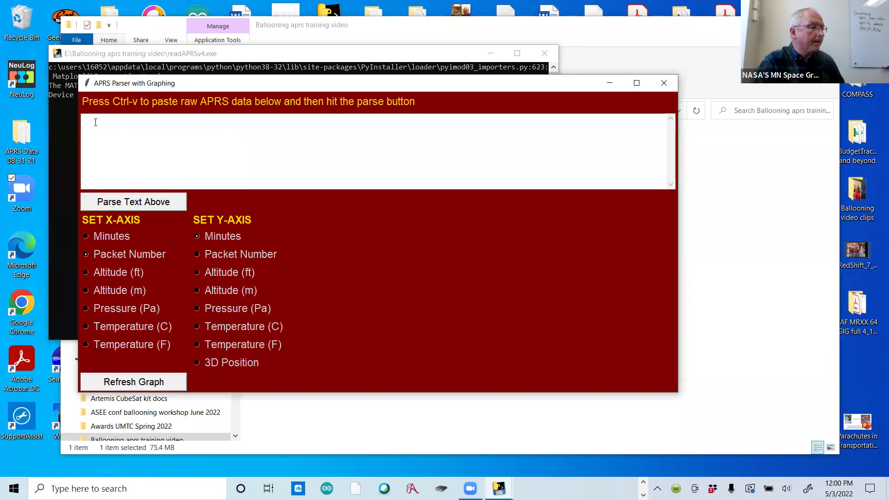
key("ctrl+v")
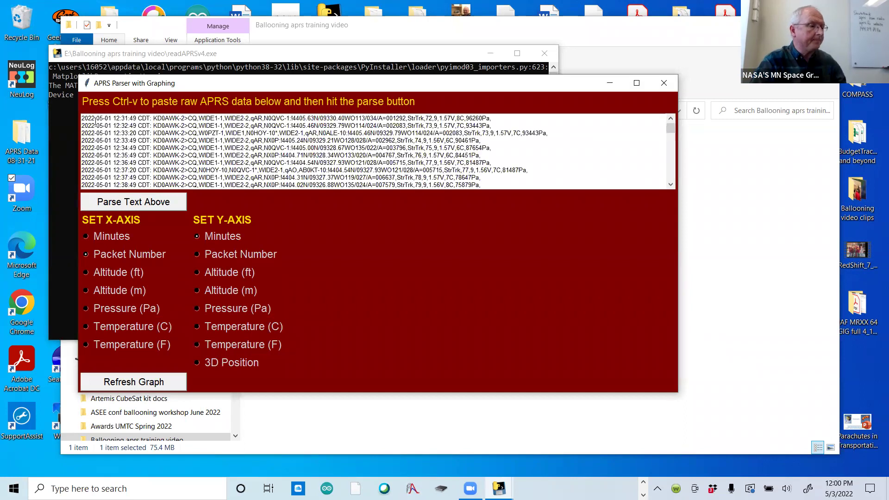
left_click(137, 204)
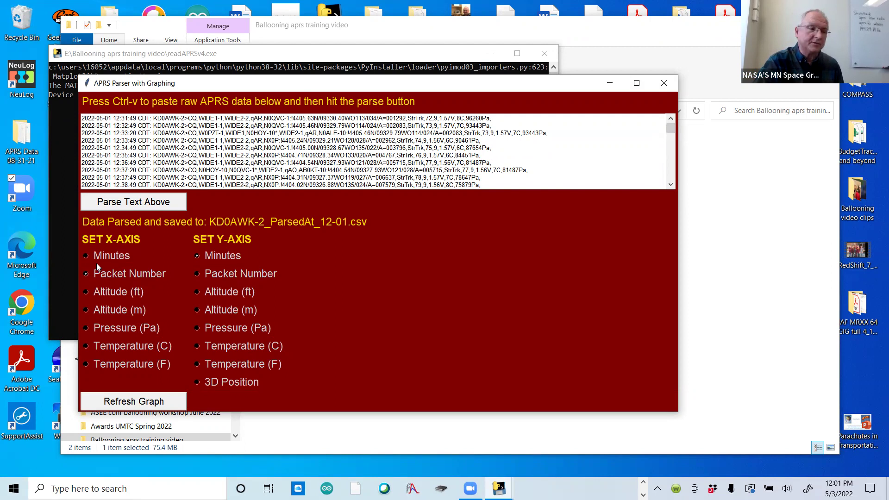
left_click(86, 256)
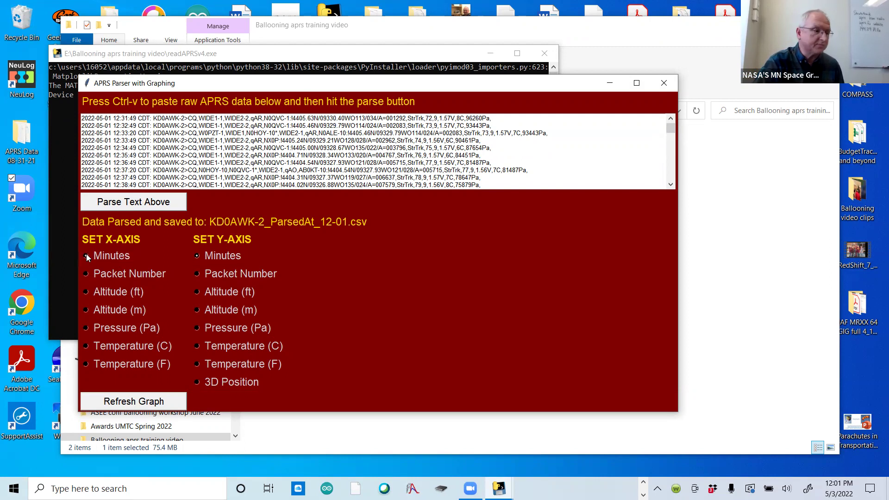
- Set the Y axis to Altitude (ft) and refresh the graph against minutes
left_click(198, 292)
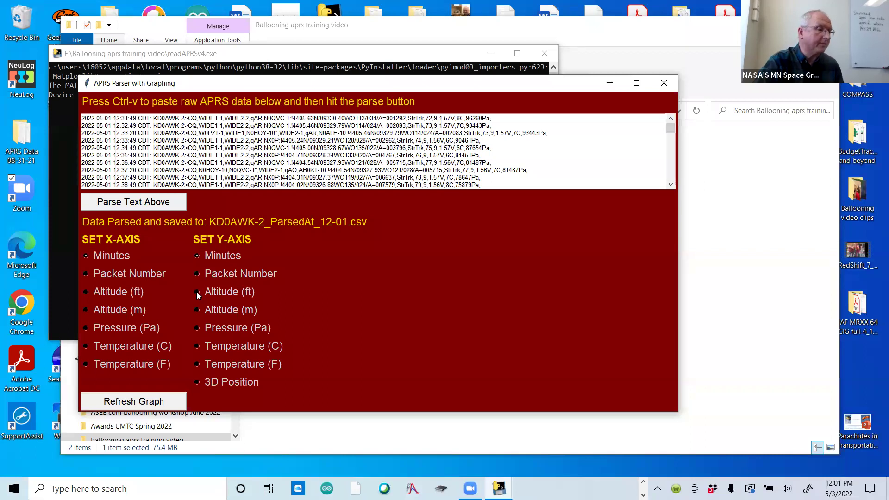
left_click(131, 402)
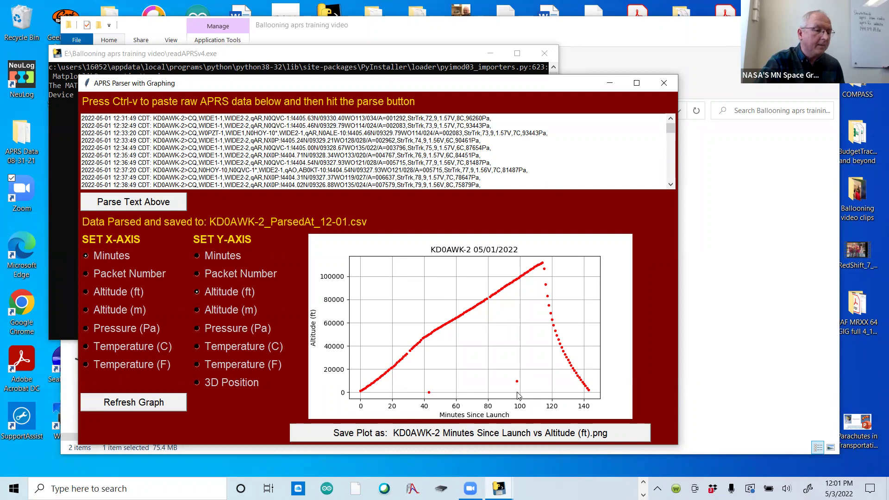
- Refresh the graph with Altitude (m), then Pressure (Pa), then Temperature (C) on the Y axis
left_click(197, 310)
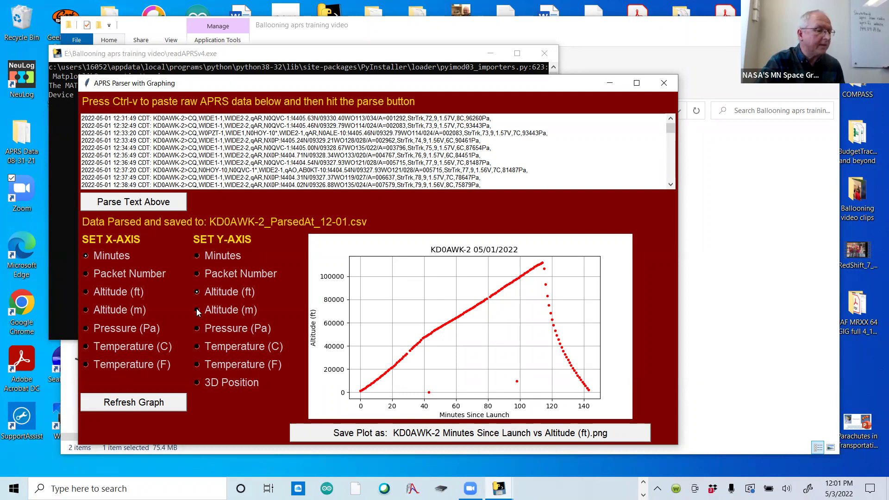
left_click(132, 402)
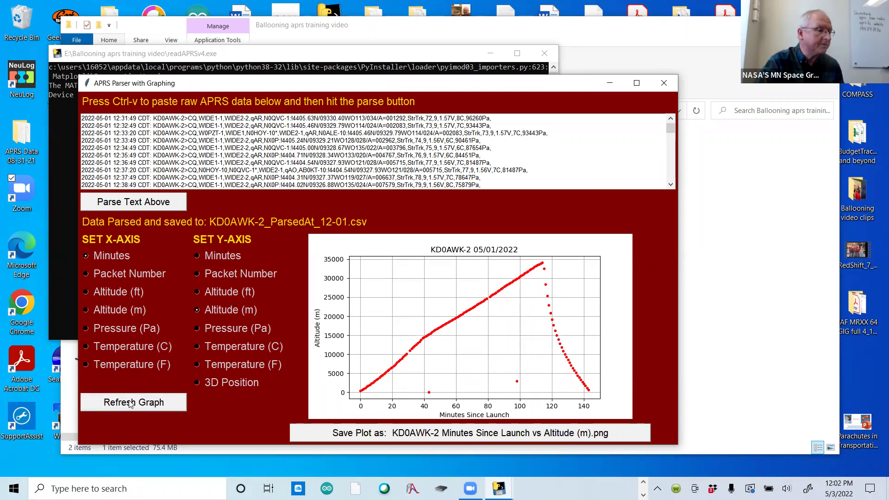
left_click(199, 329)
left_click(131, 405)
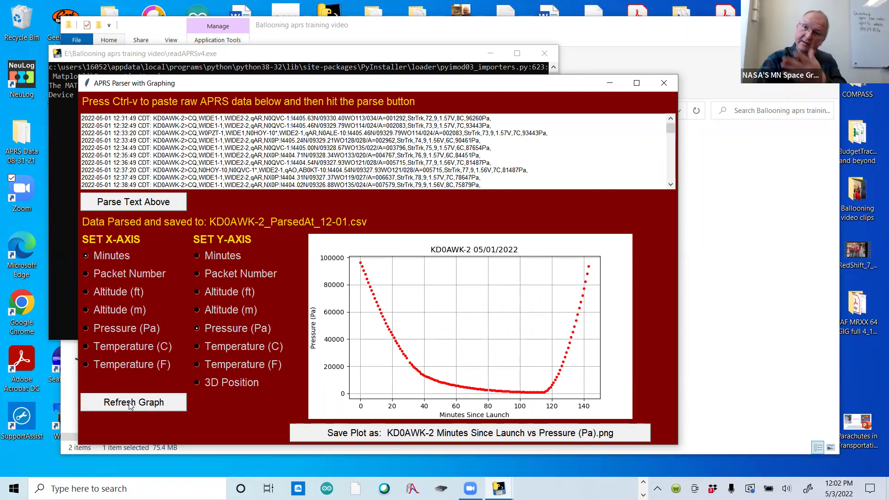
left_click(198, 347)
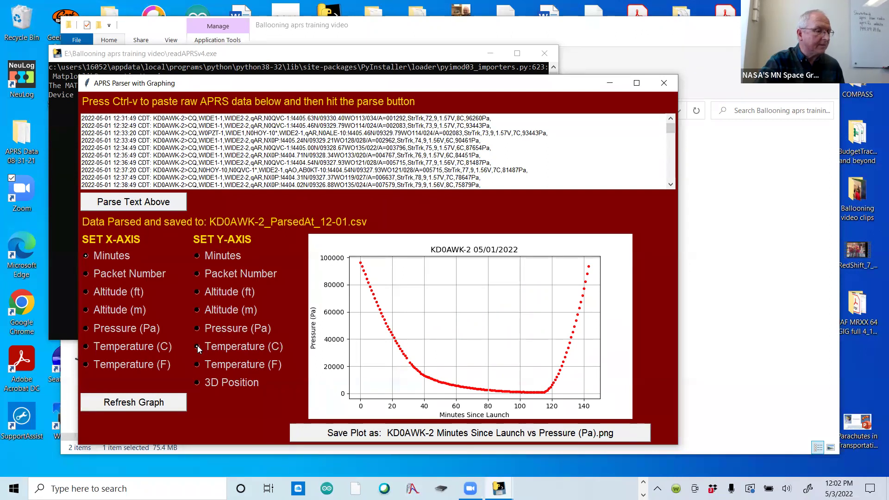
left_click(130, 405)
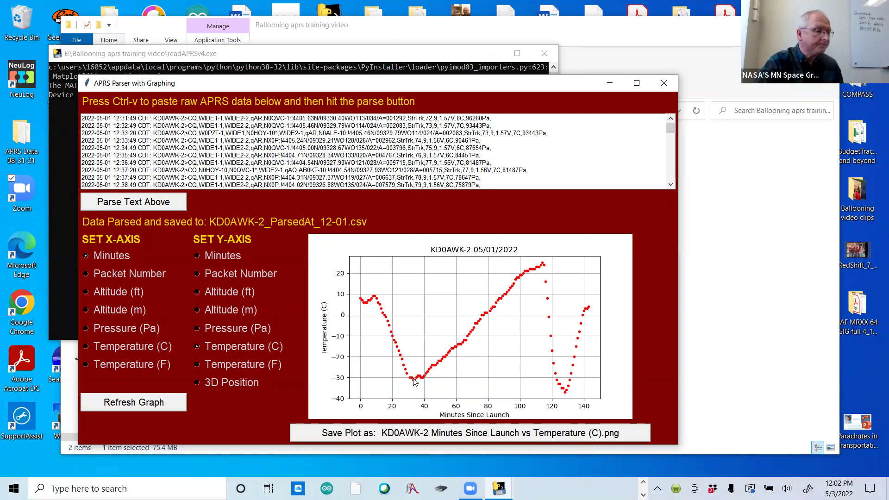
- Switch the Y axis to Temperature (F) and refresh the graph
left_click(197, 366)
left_click(140, 405)
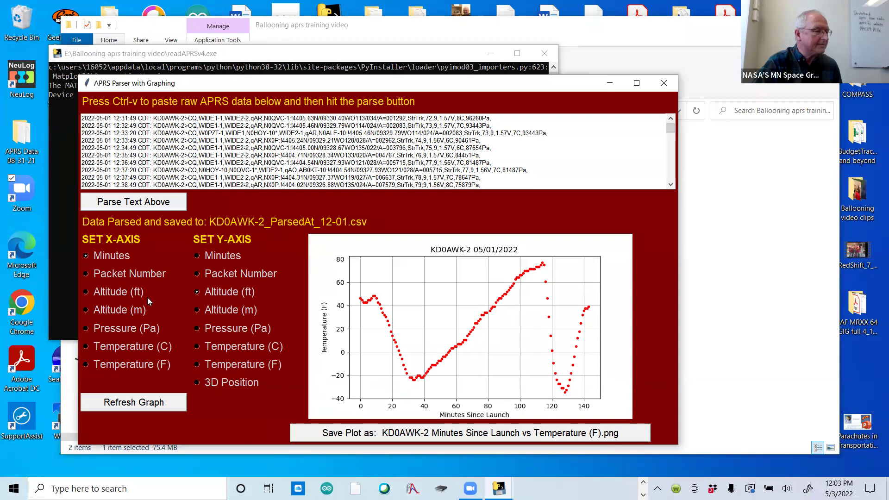
- Set the X axis to Temperature (F) and refresh the Altitude (ft) graph
left_click(85, 365)
left_click(132, 403)
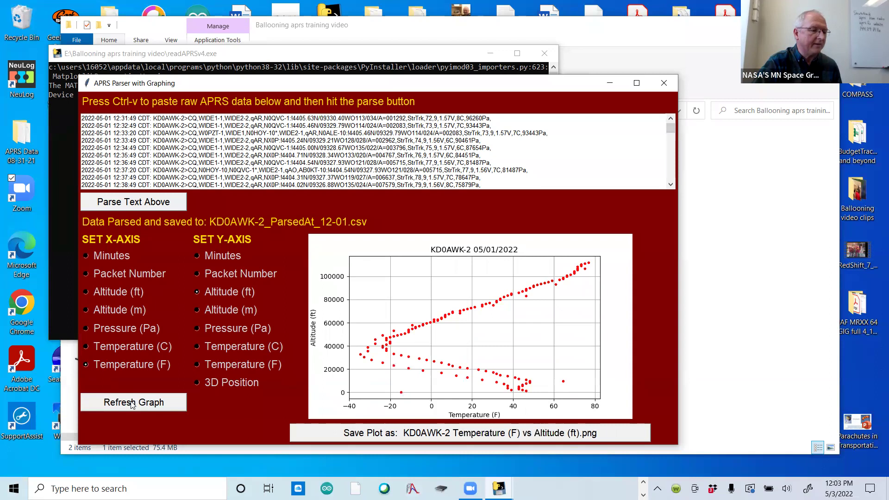